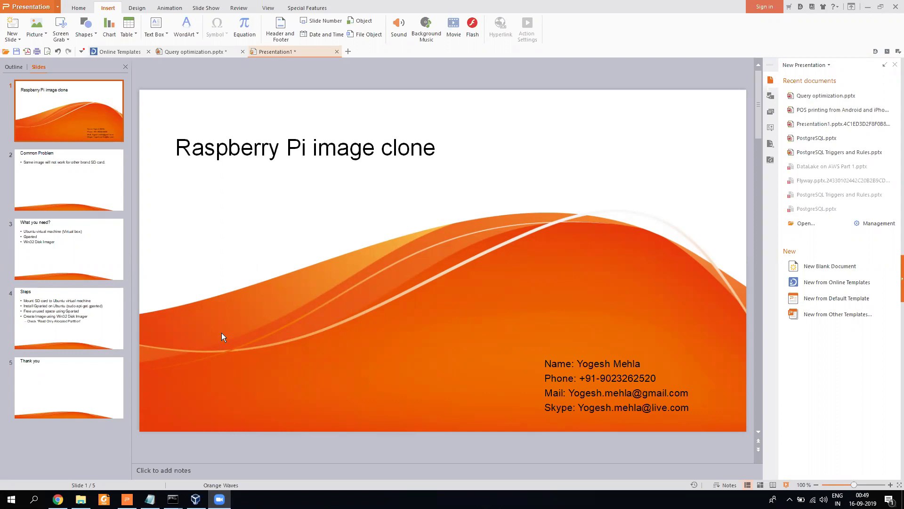
Step: Go to slide 2, 'Common Problem', in the presentation
click(98, 205)
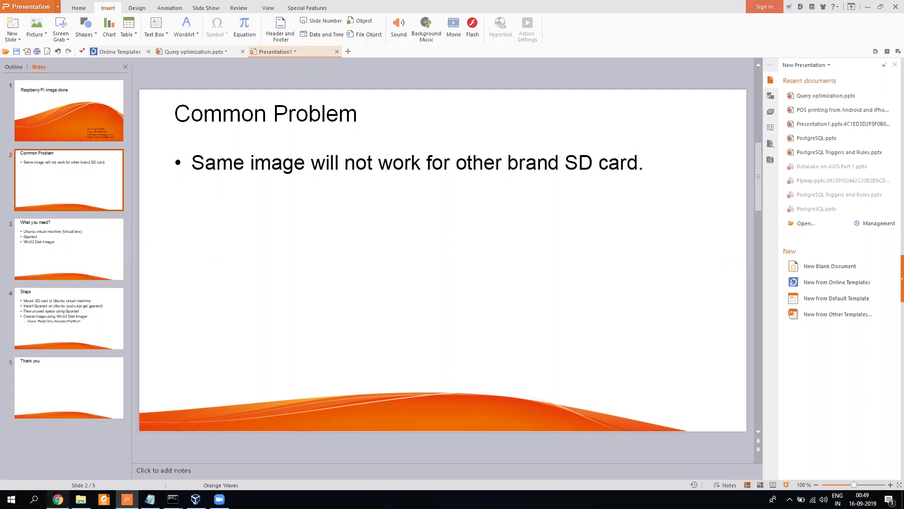
Step: Look over the scribles.net, SparkFun and rizwanansari.net SD card guides in Chrome
click(58, 499)
click(348, 14)
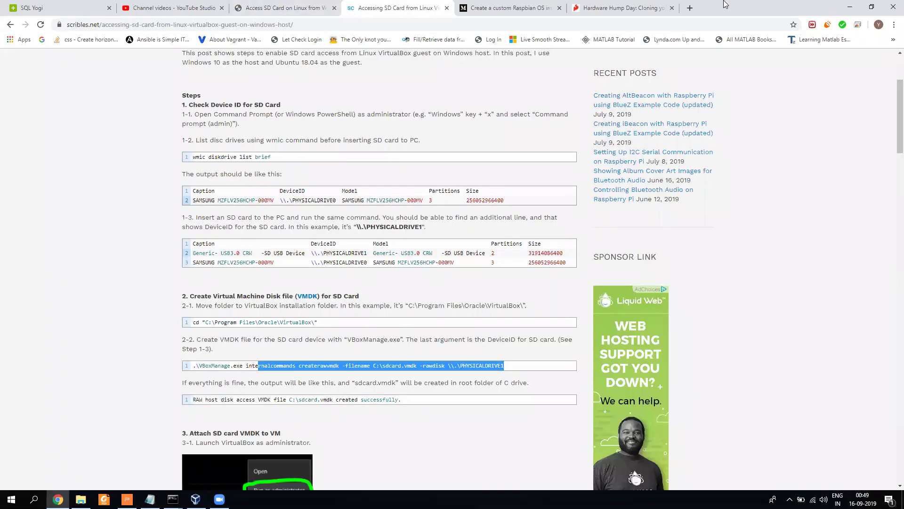
click(618, 7)
click(263, 5)
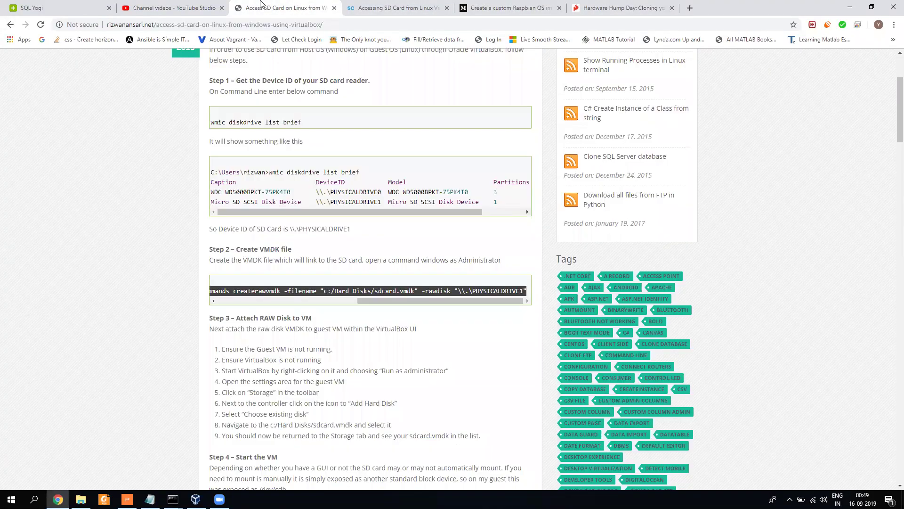
click(289, 326)
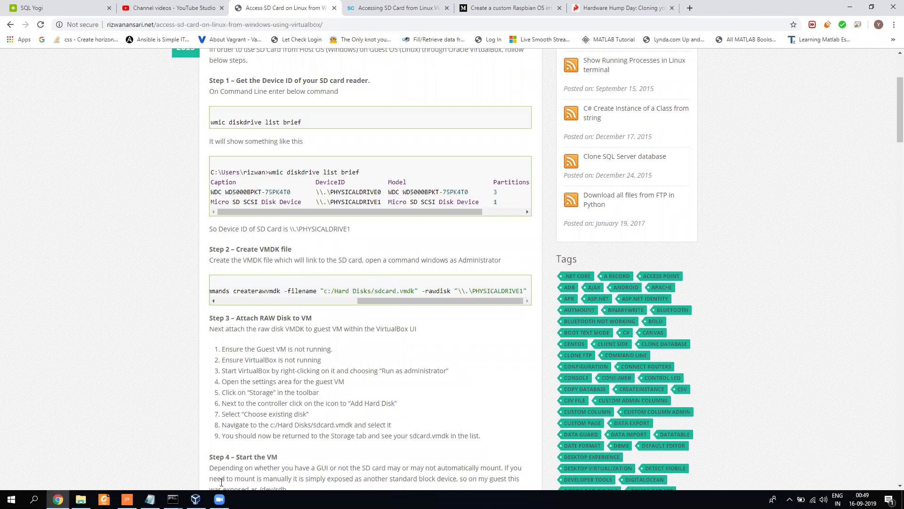
Step: Return to the presentation and scroll down to slide 3, 'What you need?'
click(196, 500)
click(195, 499)
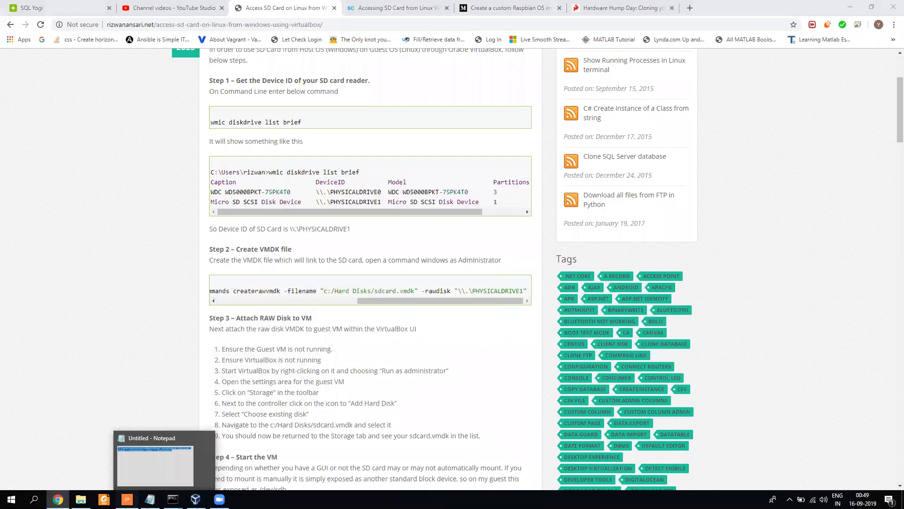
click(126, 500)
scroll(197, 357, down, 1)
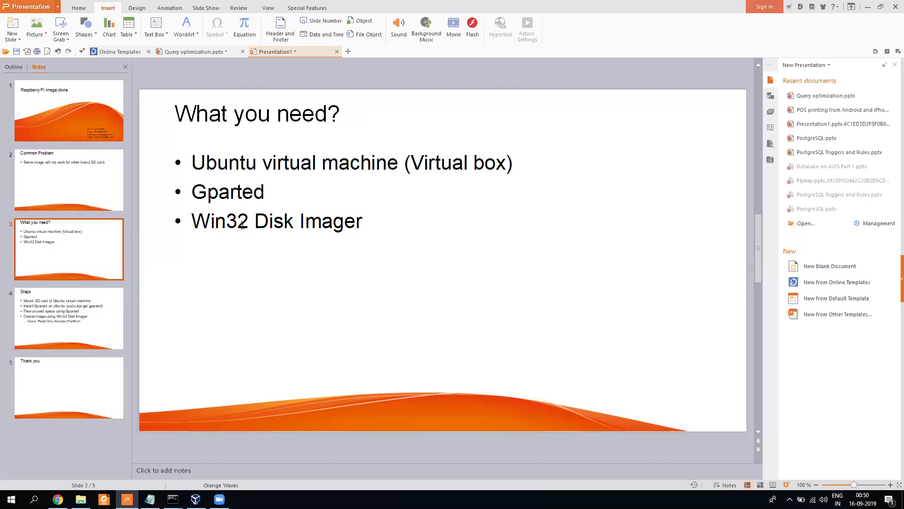
Step: Go to slide 4, 'Steps', and bring VirtualBox Manager to the front
click(88, 302)
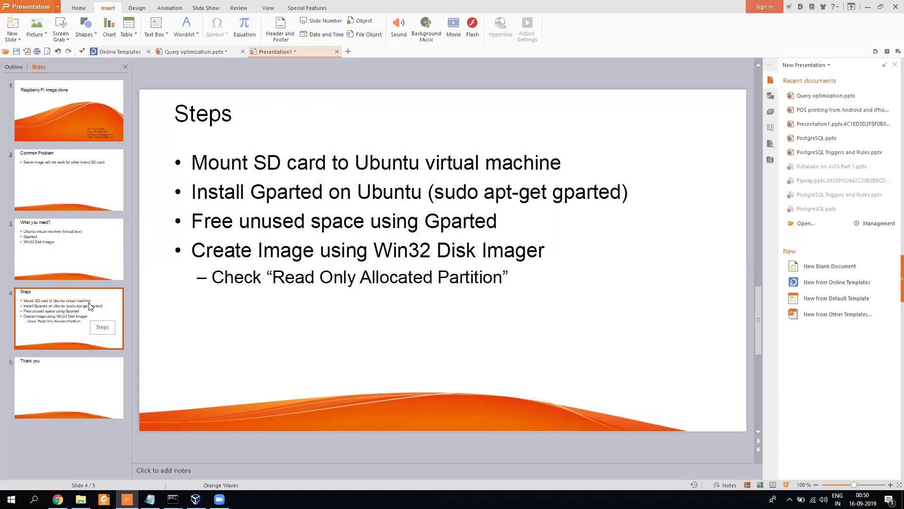
click(196, 499)
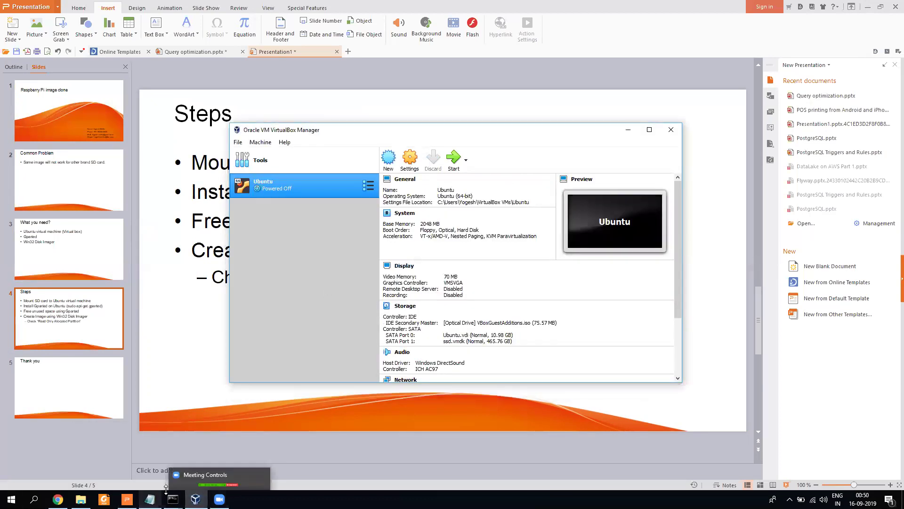
Step: Move the administrator console aside and clear the other Command Prompt
mouse_move(173, 499)
click(223, 456)
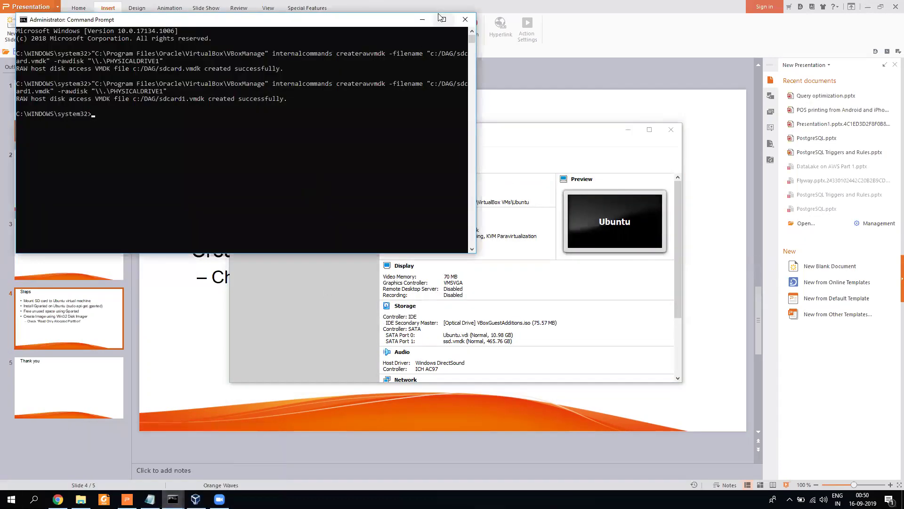
drag(353, 20, 669, 229)
mouse_move(174, 498)
click(121, 455)
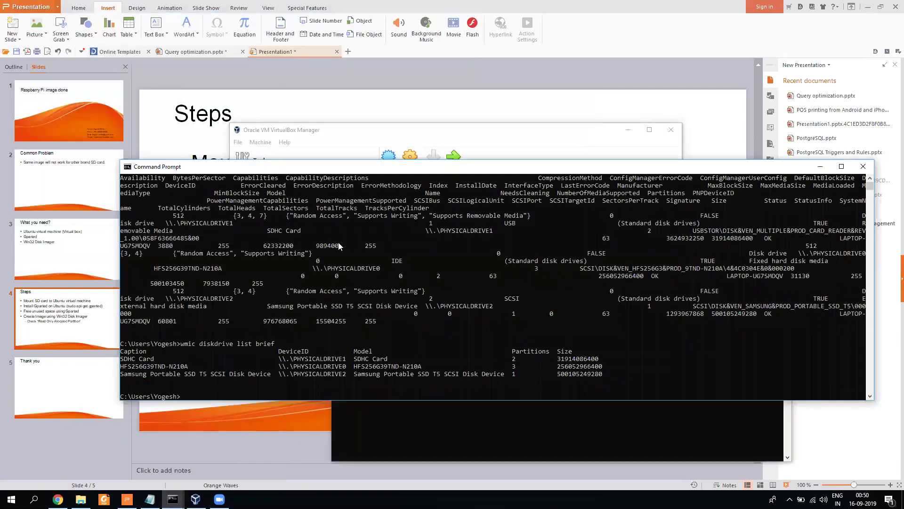
text(clea)
text(r)
key(Return)
Step: Rerun wmic diskdrive list brief and confirm the SDHC Card is PHYSICALDRIVE1
key(Up)
key(Up)
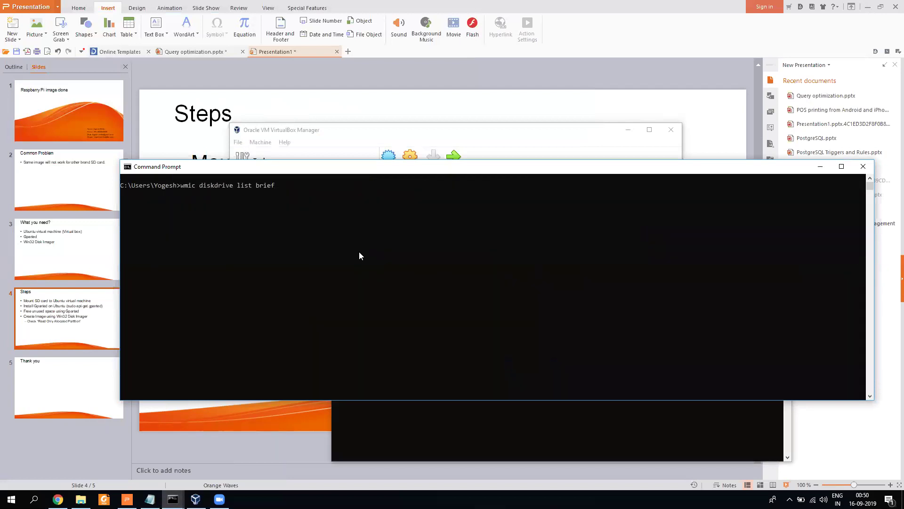
key(Return)
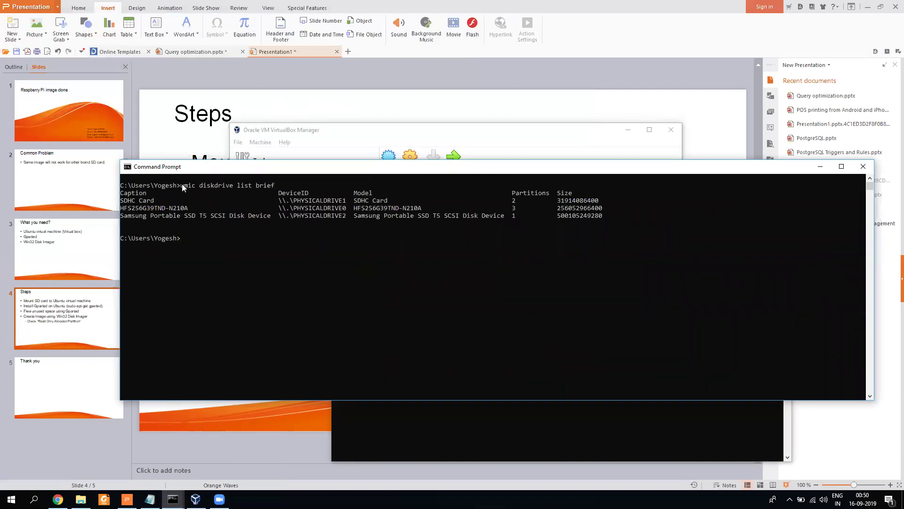
drag(182, 185, 277, 188)
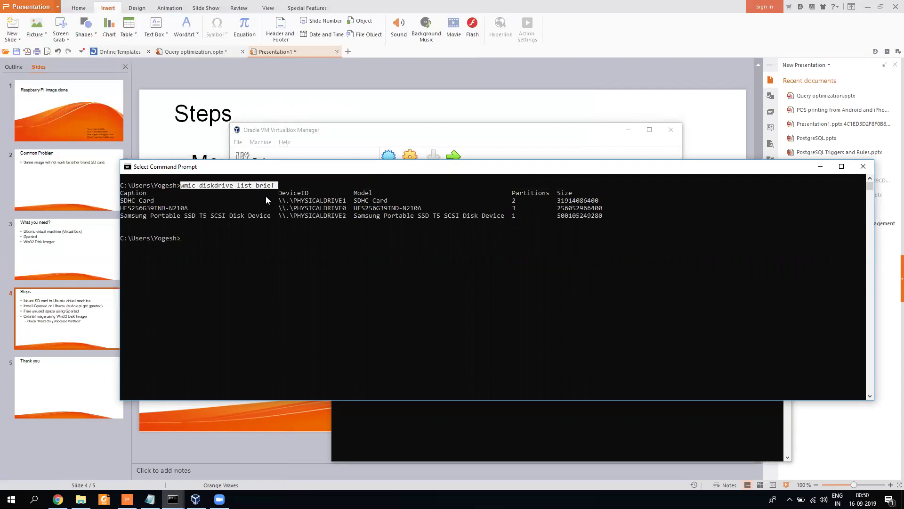
click(227, 230)
drag(279, 200, 348, 201)
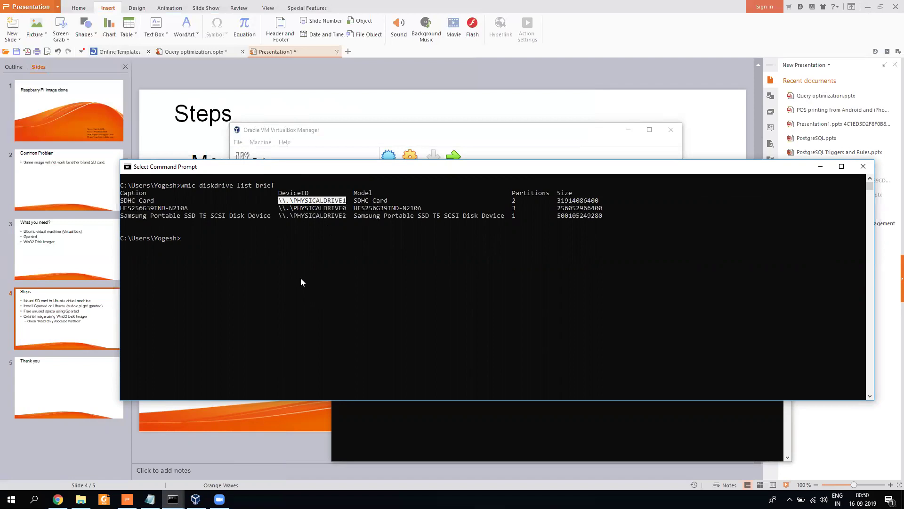
drag(121, 201, 157, 203)
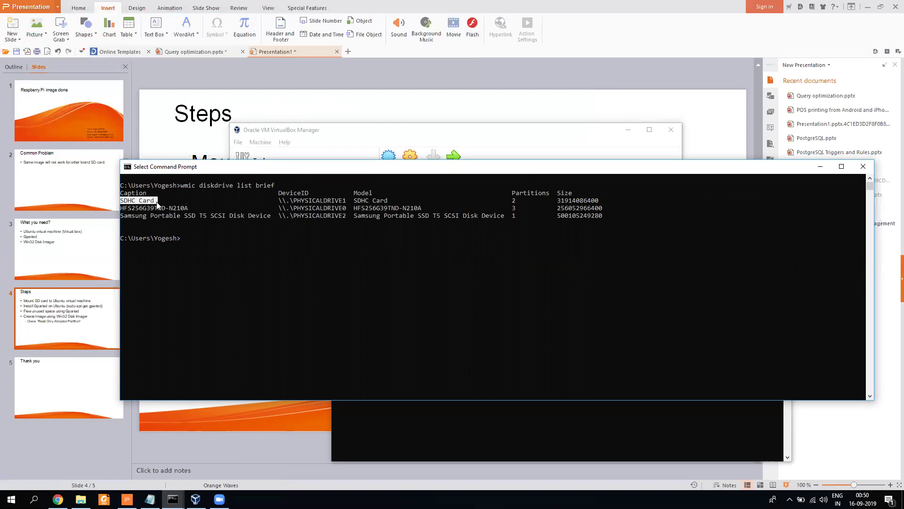
Step: Rerun createrawvmdk in the admin prompt to create c:/DAG/sdcardmount.vmdk
click(434, 425)
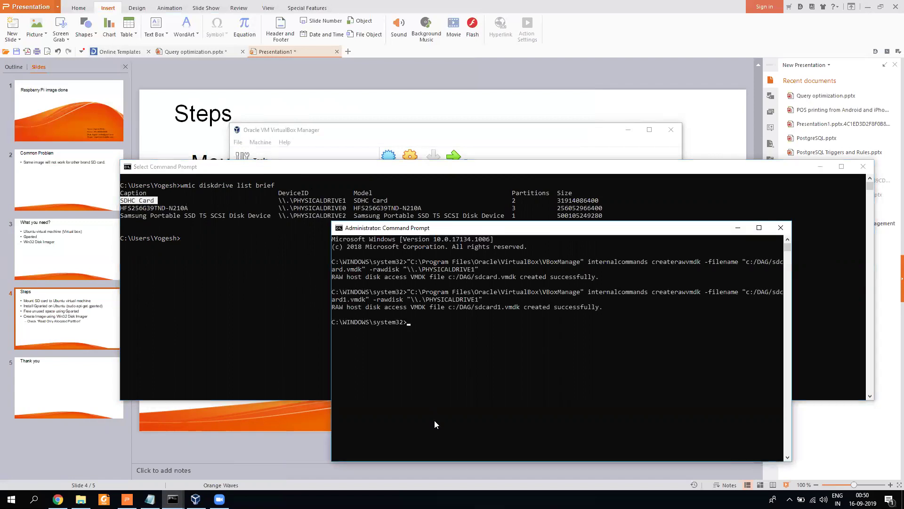
key(Up)
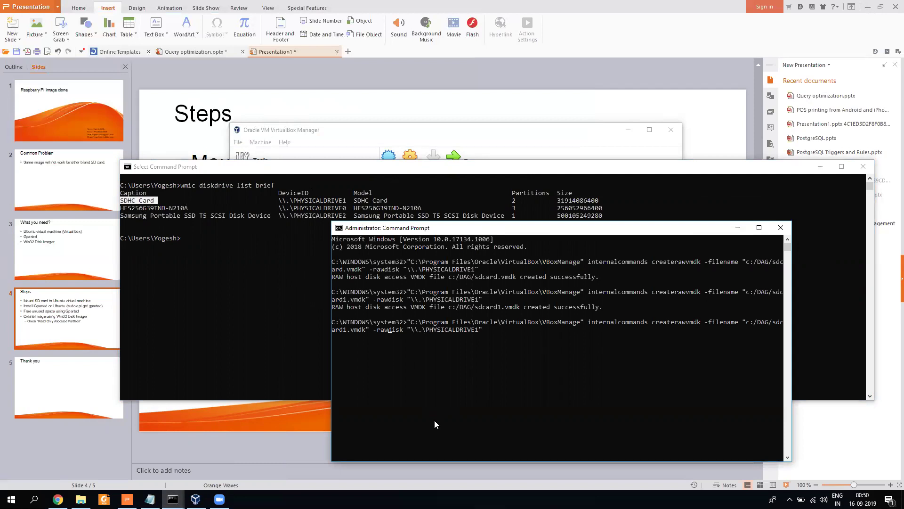
key(Left)
key(Left)
key(Left)
key(Left)
key(Left)
key(Left)
key(Left)
key(Left)
key(Left)
key(Left)
key(Left)
key(Left)
key(Left)
key(Left)
key(Left)
key(Left)
key(Left)
key(Left)
key(Left)
key(Left)
key(BackSpace)
text(mount)
key(Return)
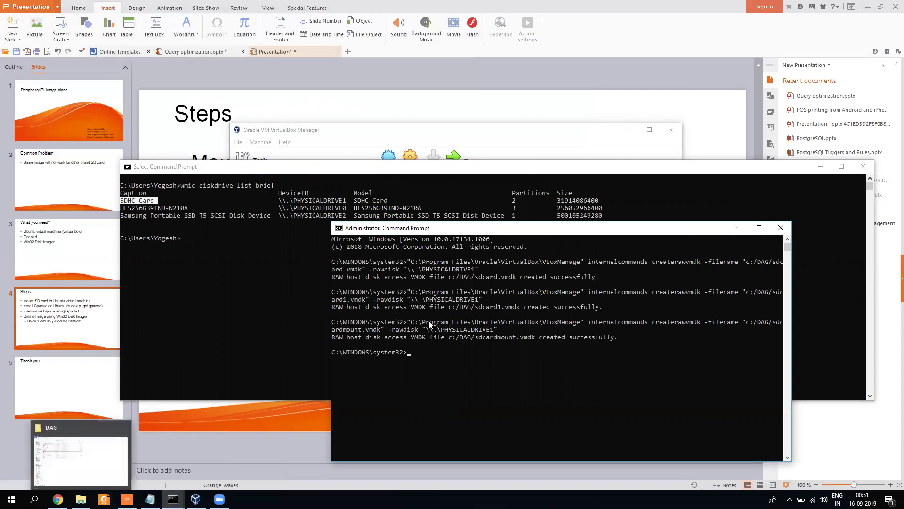
Step: Review the saved command's c:/DAG/sdcard.vmdk path and raw disk device in Notepad
click(150, 499)
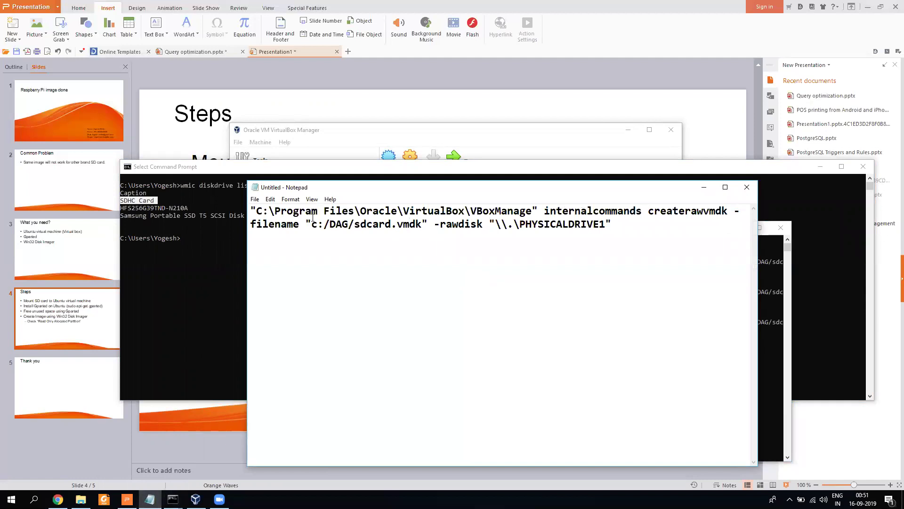
drag(313, 218, 423, 223)
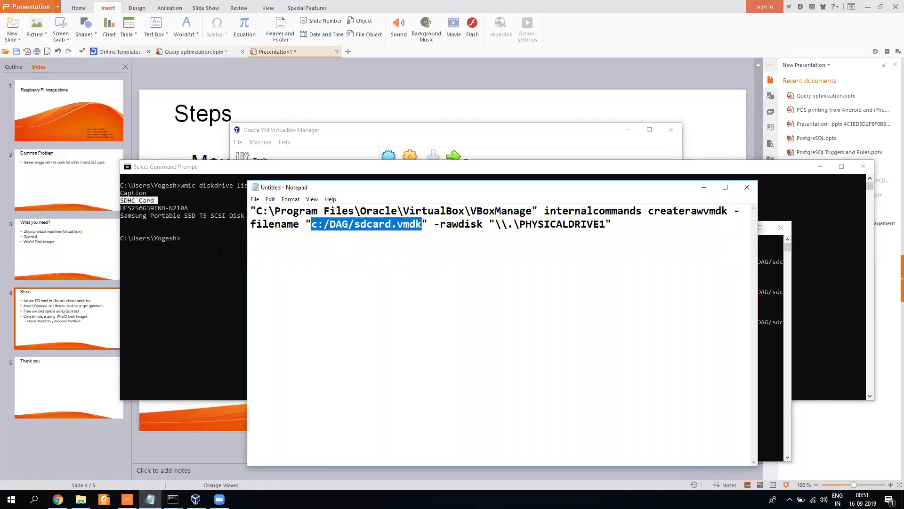
click(470, 224)
drag(607, 219, 470, 224)
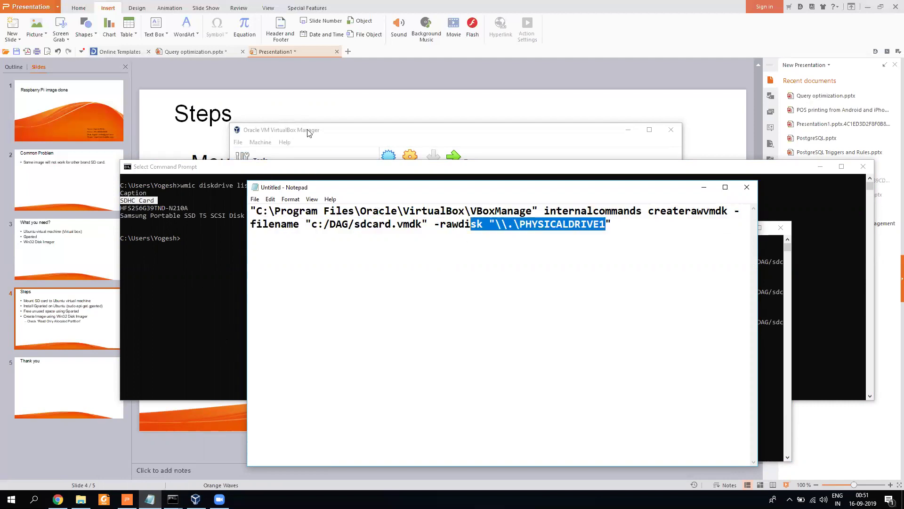
click(304, 150)
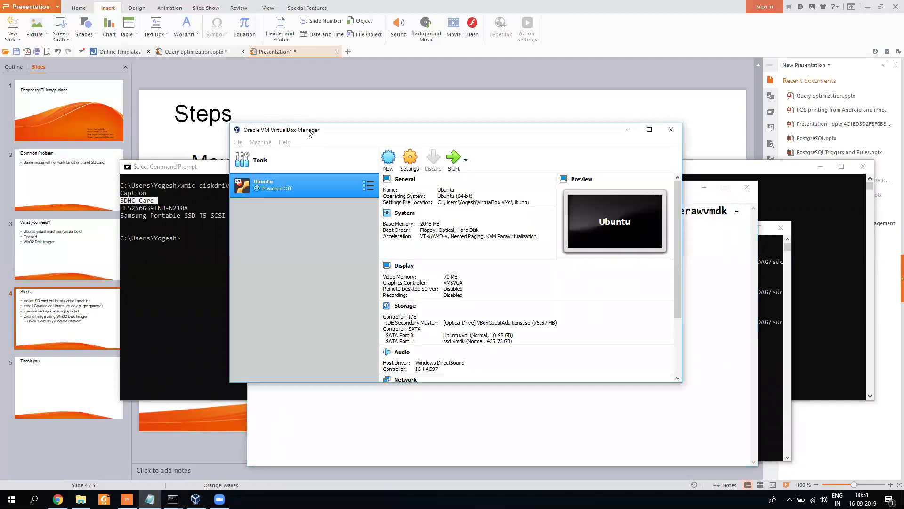
Step: Attach existing disk sdcardmount.vmdk to Ubuntu's SATA controller, save, and boot the VM
right_click(266, 183)
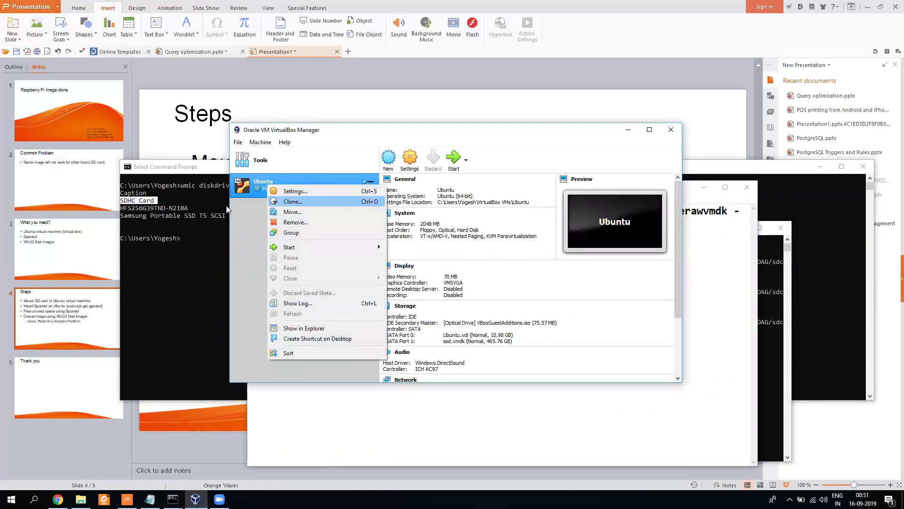
click(293, 191)
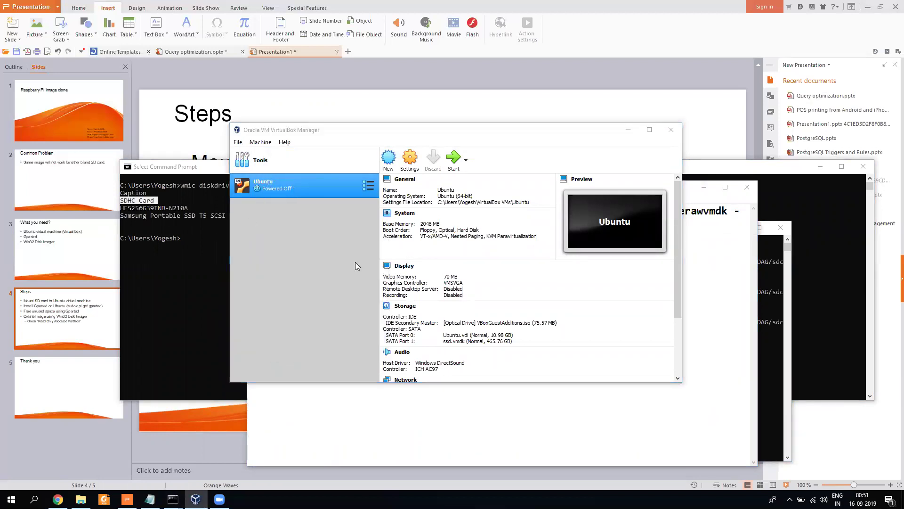
click(335, 209)
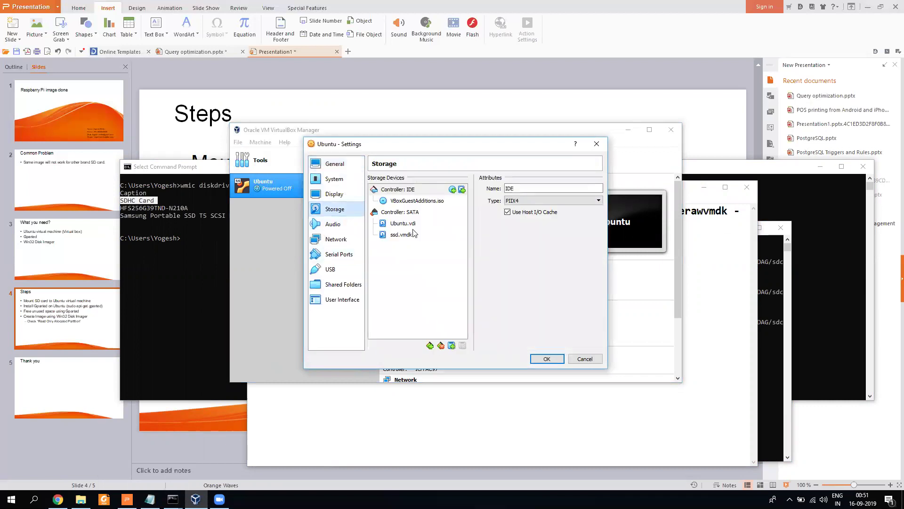
click(455, 213)
click(460, 213)
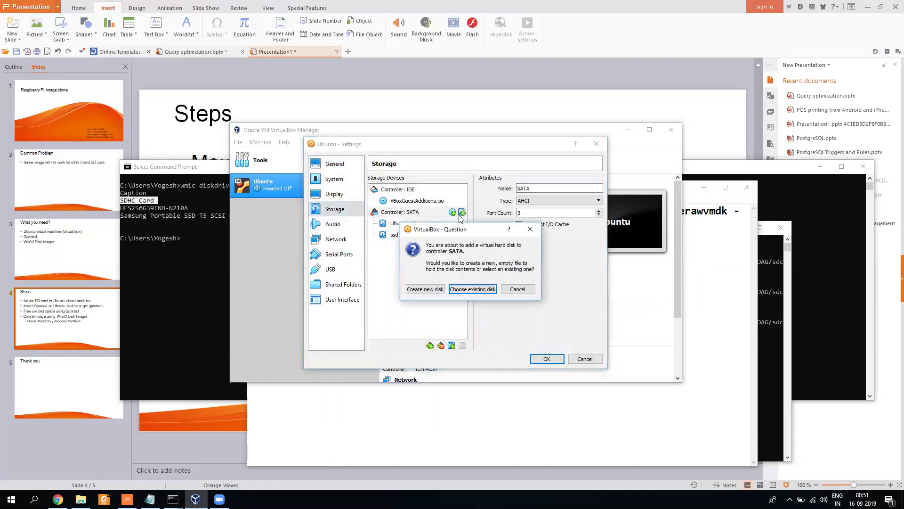
click(476, 288)
click(319, 191)
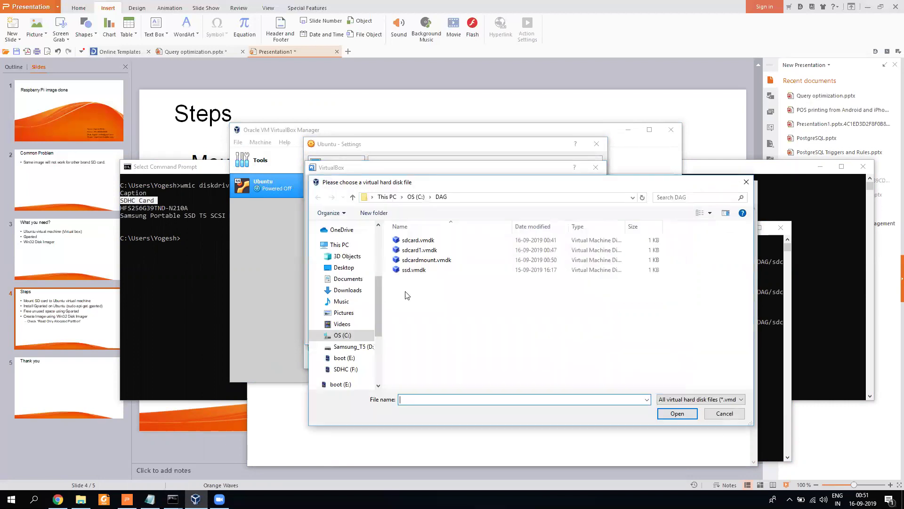
double_click(420, 275)
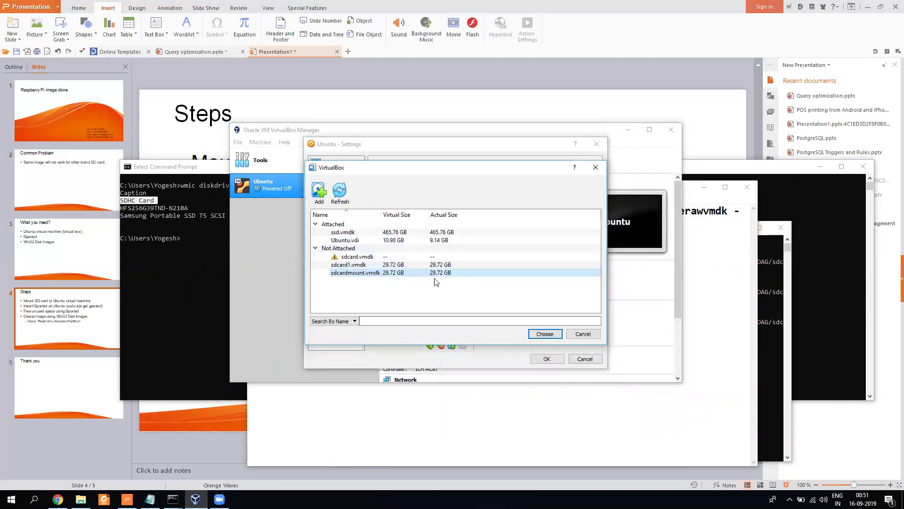
click(545, 335)
click(547, 359)
double_click(264, 190)
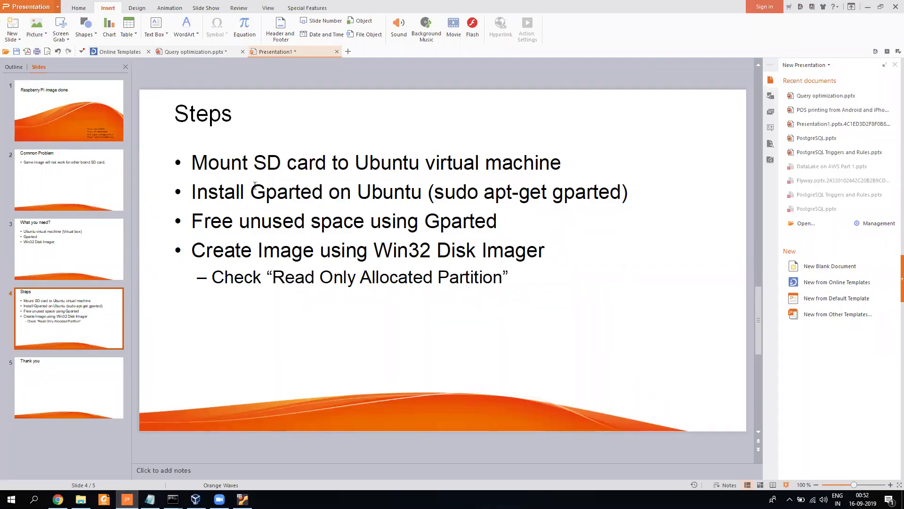
click(150, 499)
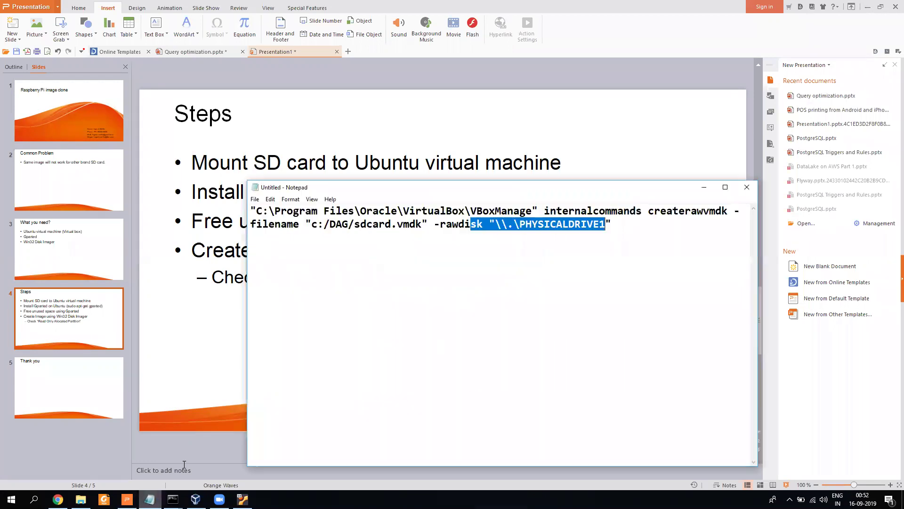
click(488, 299)
key(ctrl+a)
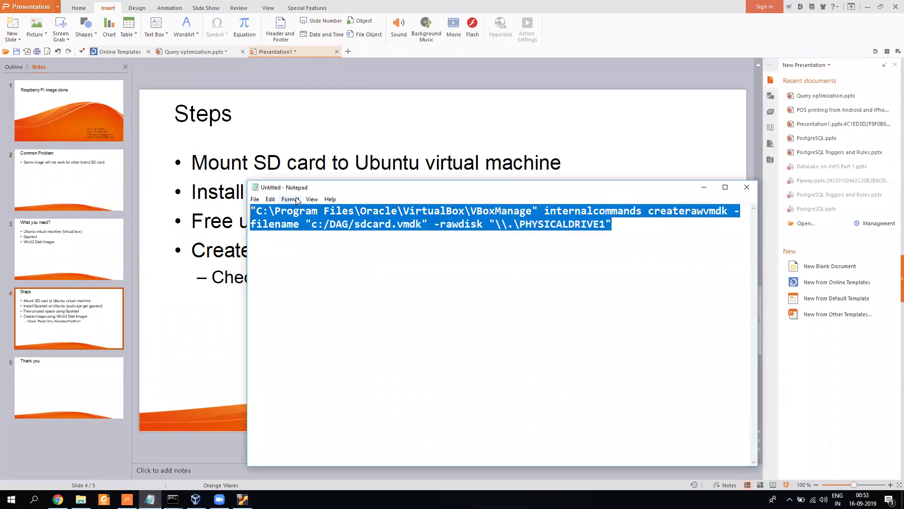
click(368, 221)
drag(360, 221, 485, 221)
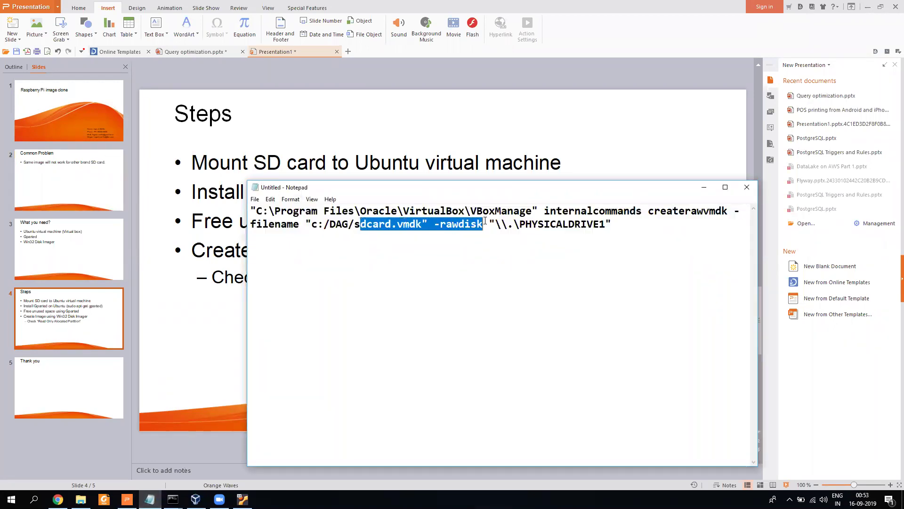
click(704, 187)
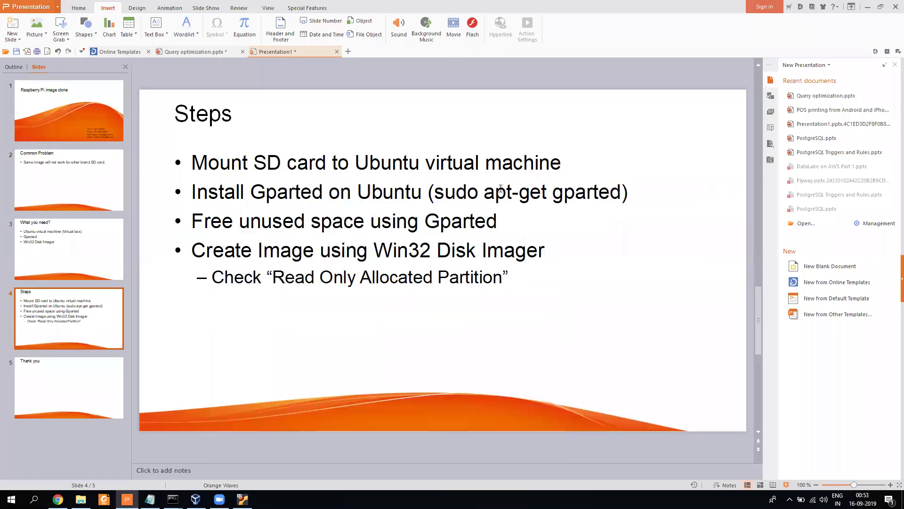
double_click(280, 192)
click(283, 221)
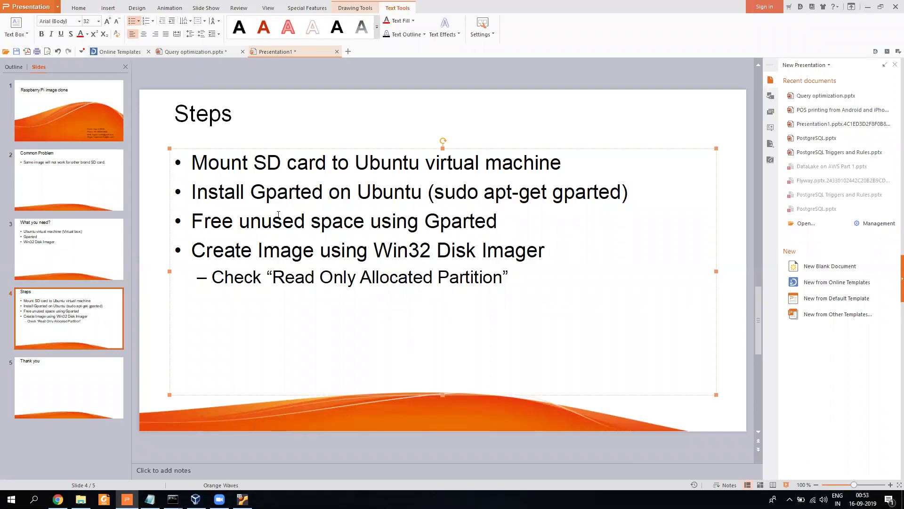
click(538, 250)
drag(374, 249, 553, 255)
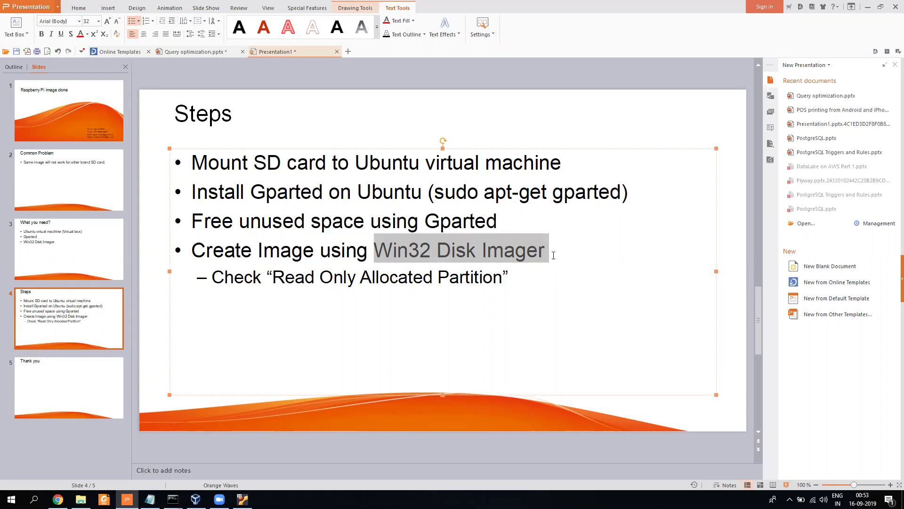
click(327, 276)
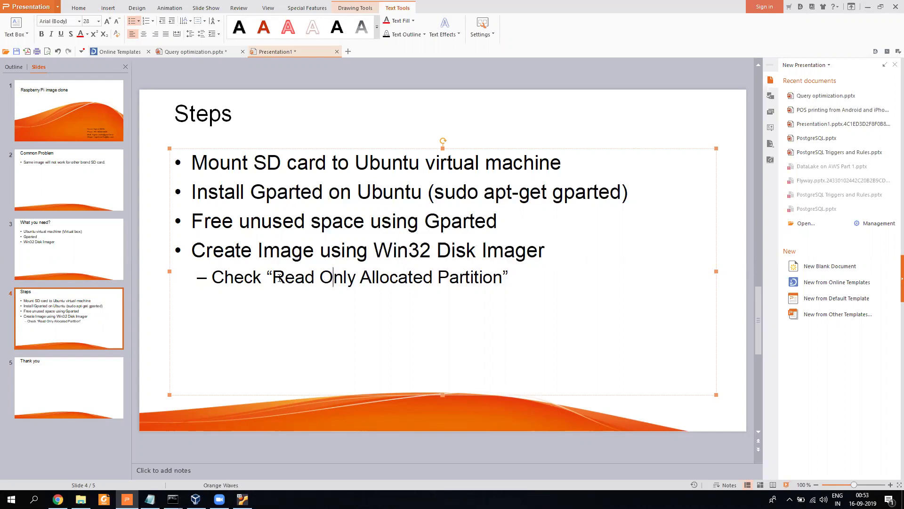
drag(269, 279, 502, 278)
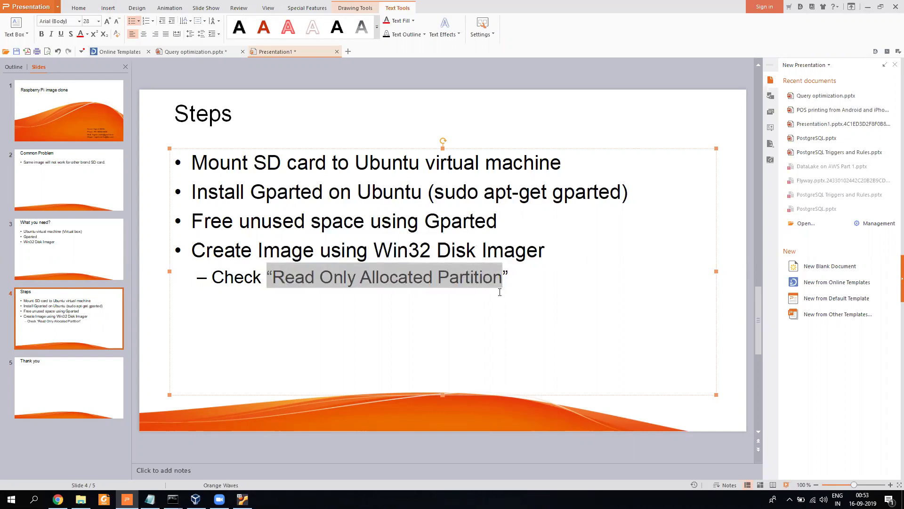
click(515, 295)
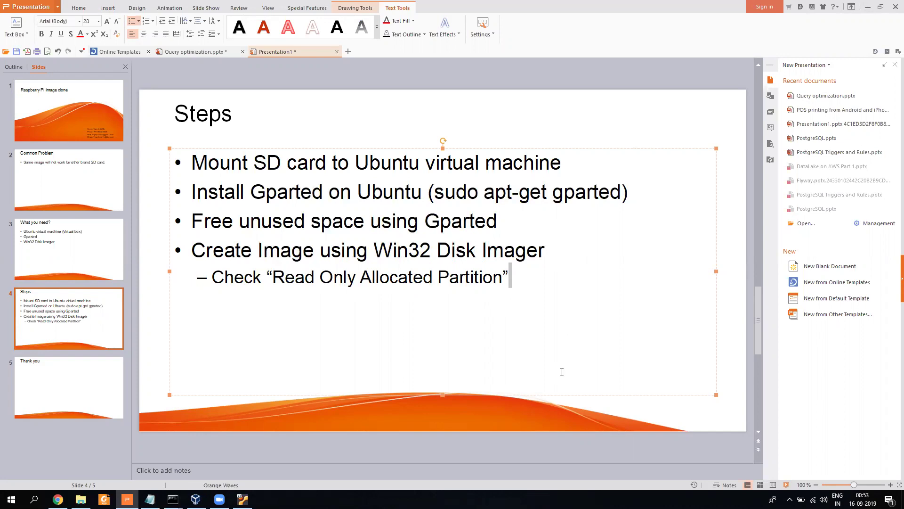
Step: Launch GParted from the Ubuntu app grid and enter the root password
key(alt+Tab)
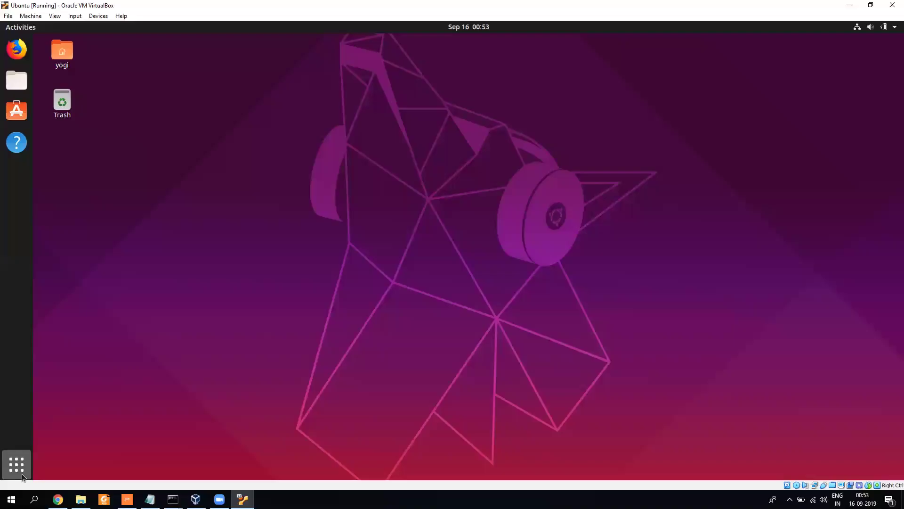
key(super+a)
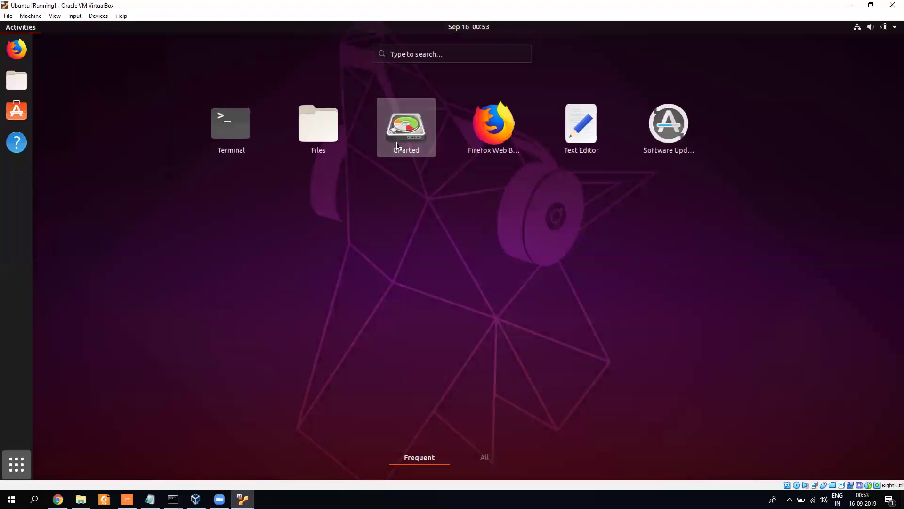
click(398, 149)
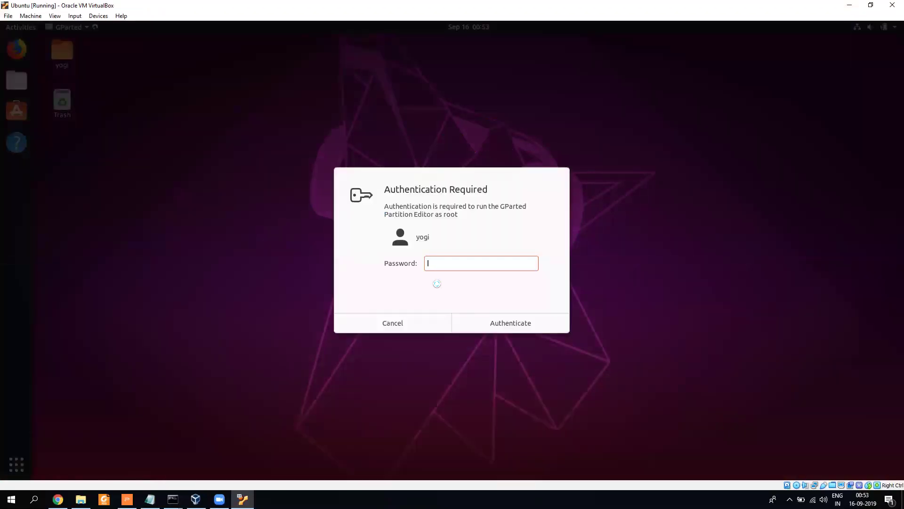
text(••••••)
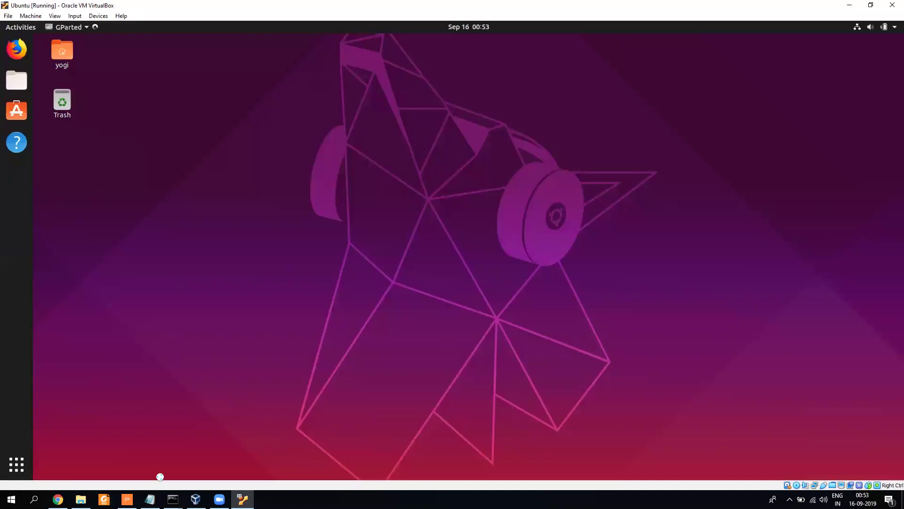
Step: Fix the slide's bullet to read 'sudo apt-get install gparted'
click(126, 499)
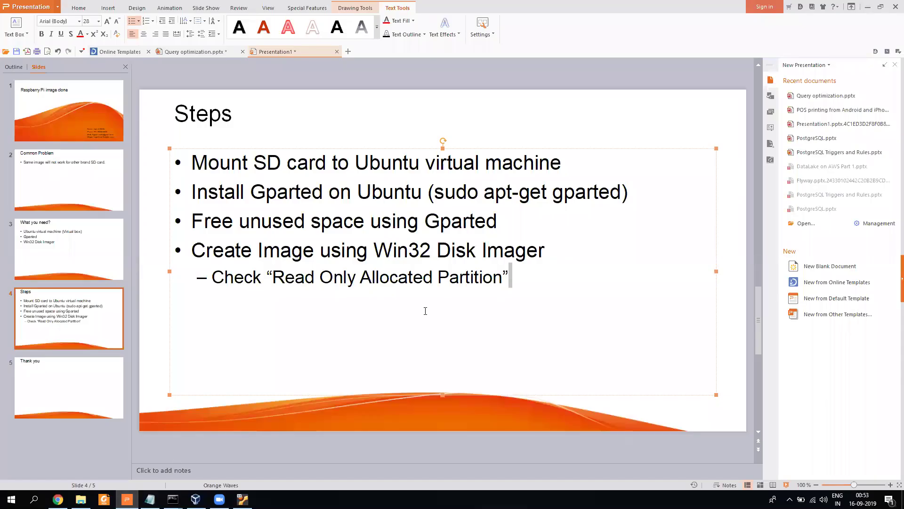
click(543, 186)
text(install)
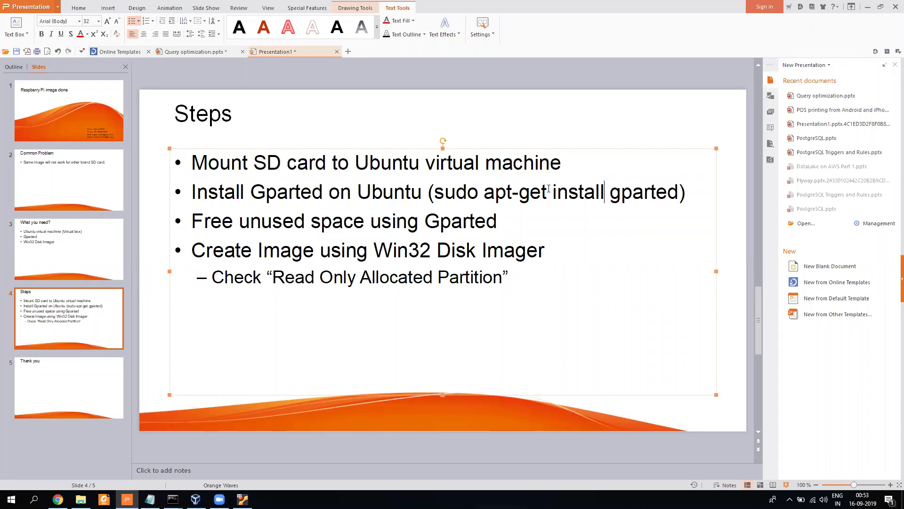
click(470, 277)
Step: Switch GParted to the 29.72 GiB /dev/sdc SD card
click(867, 7)
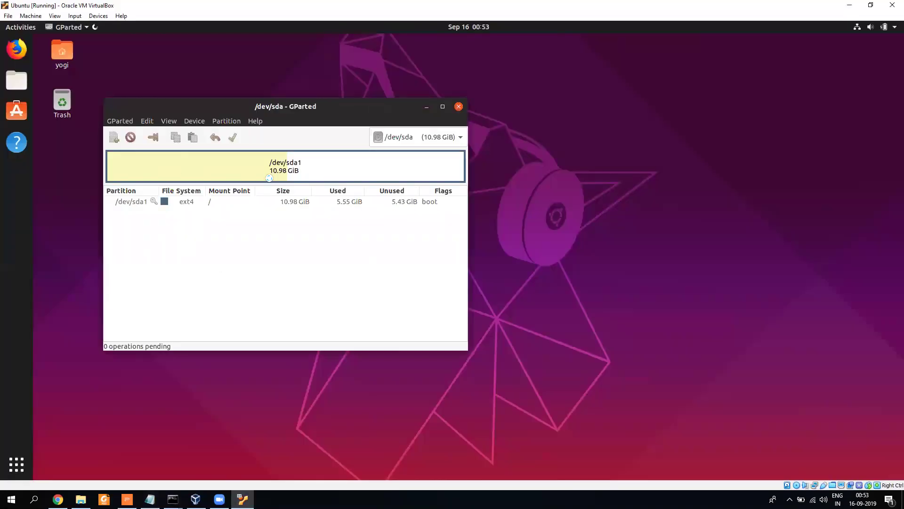
click(405, 137)
click(405, 137)
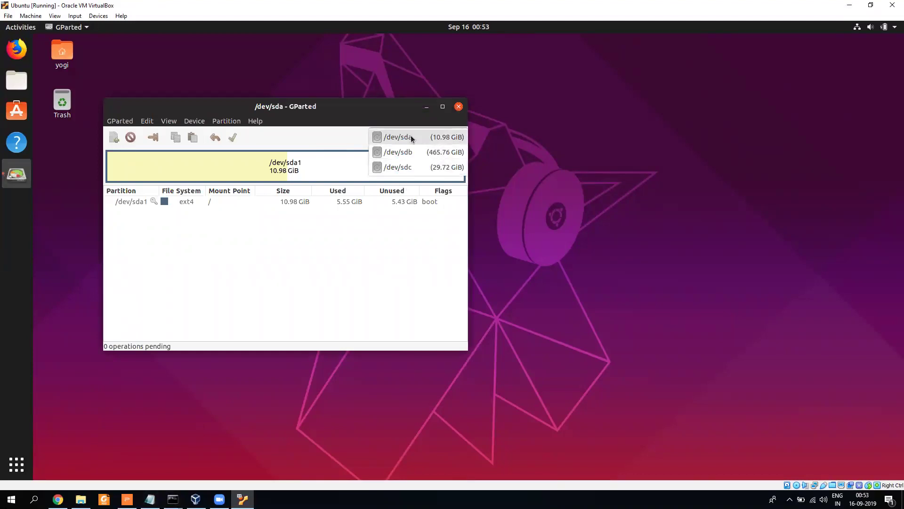
click(411, 167)
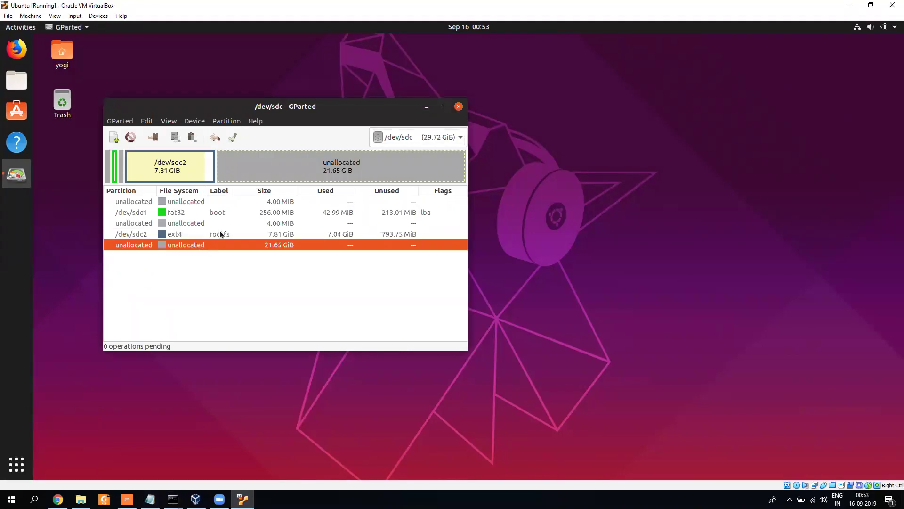
Step: Compare the 7.81 GiB /dev/sdc2 rootfs partition with the 21.65 GiB unallocated space
click(214, 235)
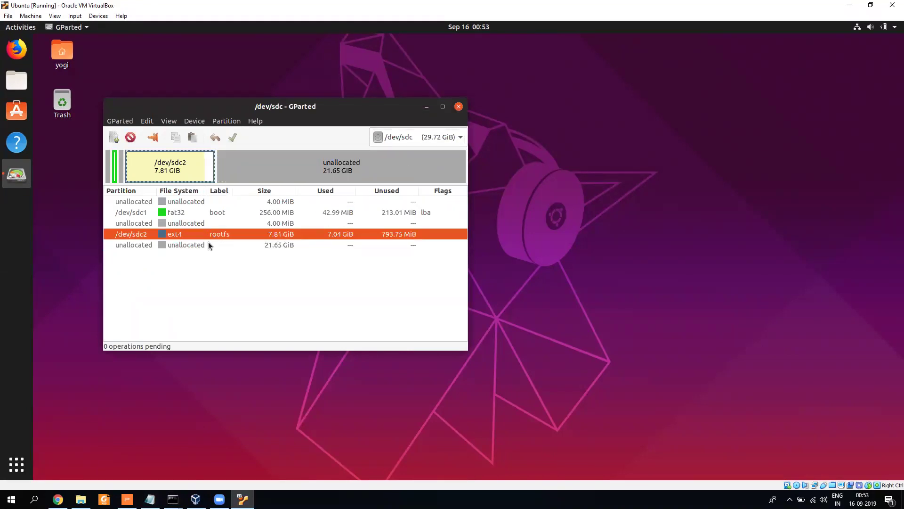
click(208, 246)
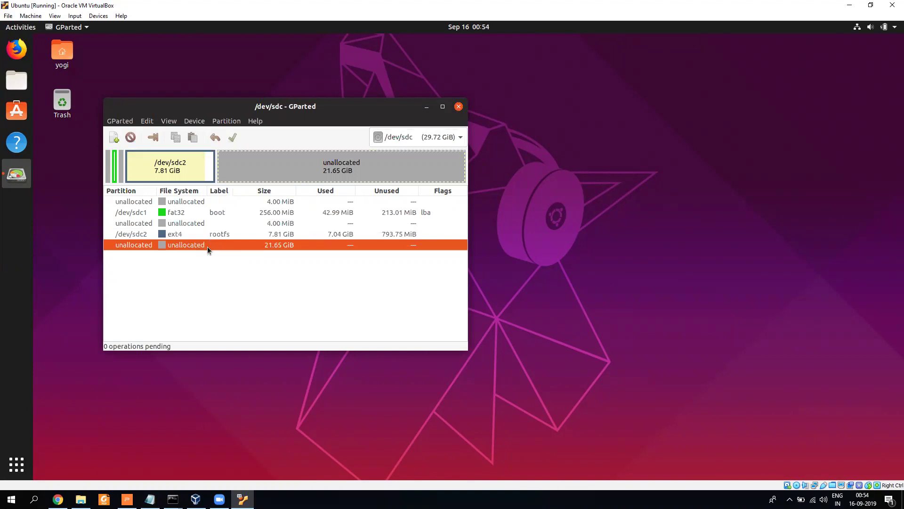
right_click(208, 247)
click(175, 294)
click(201, 234)
click(204, 245)
click(210, 236)
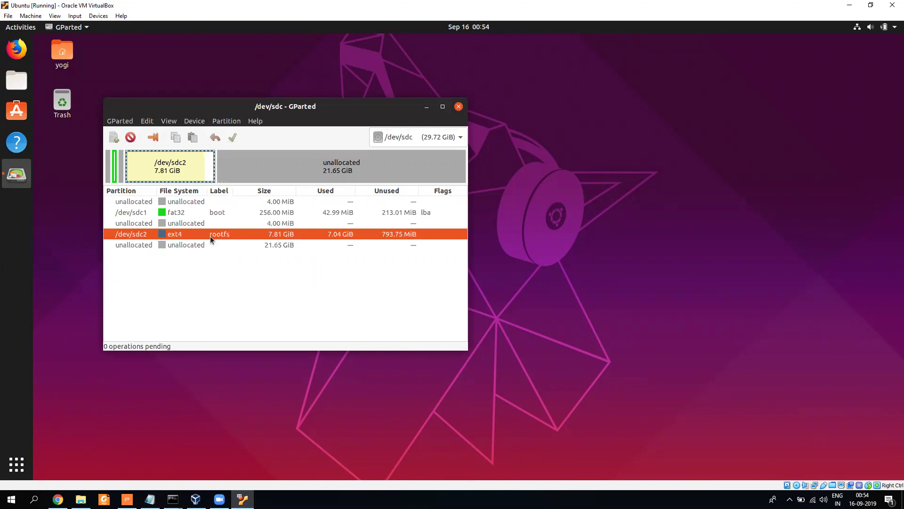
click(152, 244)
click(150, 236)
click(151, 244)
click(151, 237)
Step: Open Resize/Move for /dev/sdc2, cancel it, and reselect the partition
right_click(153, 238)
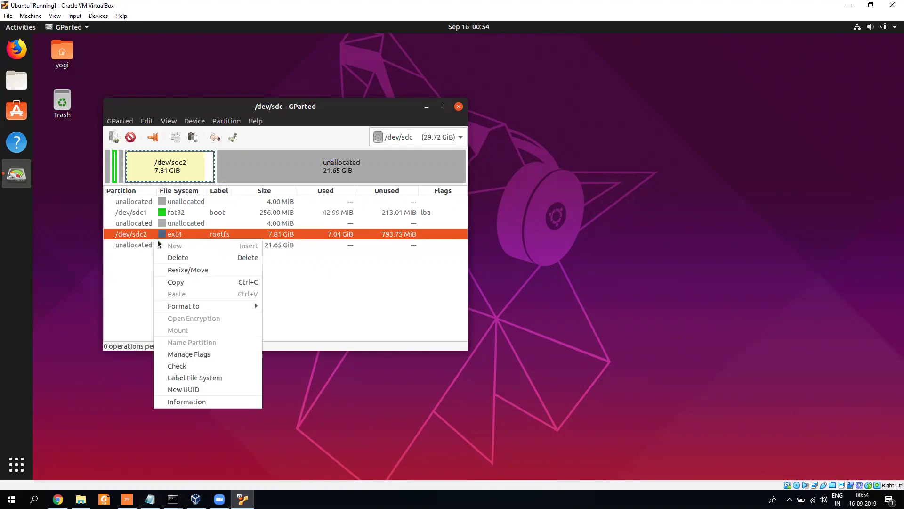
click(189, 271)
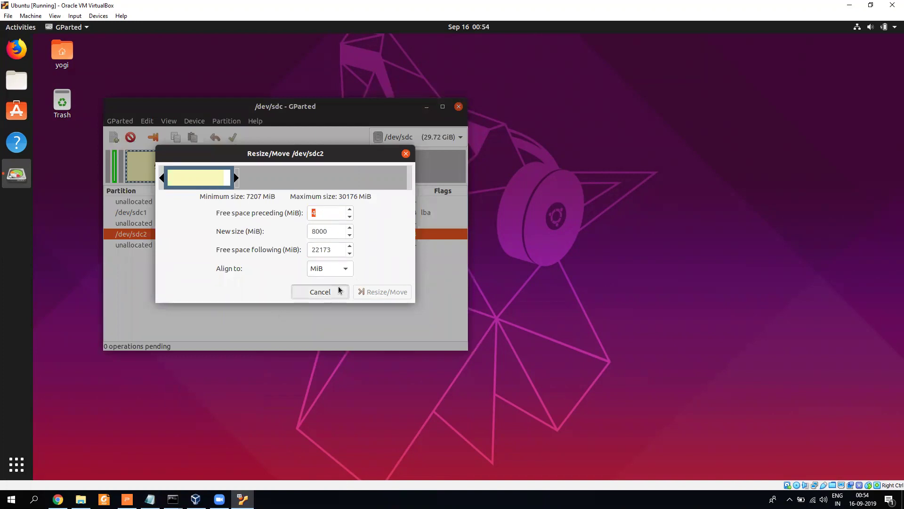
click(320, 292)
right_click(295, 247)
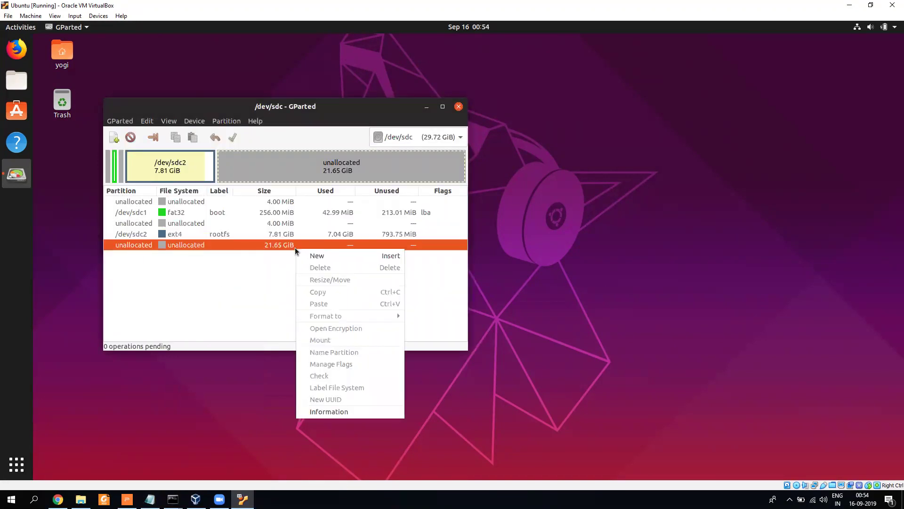
click(231, 238)
click(232, 235)
click(237, 244)
click(238, 234)
click(240, 244)
Step: Reopen Resize/Move for /dev/sdc2, inspect the new size, and cancel without changes
right_click(243, 236)
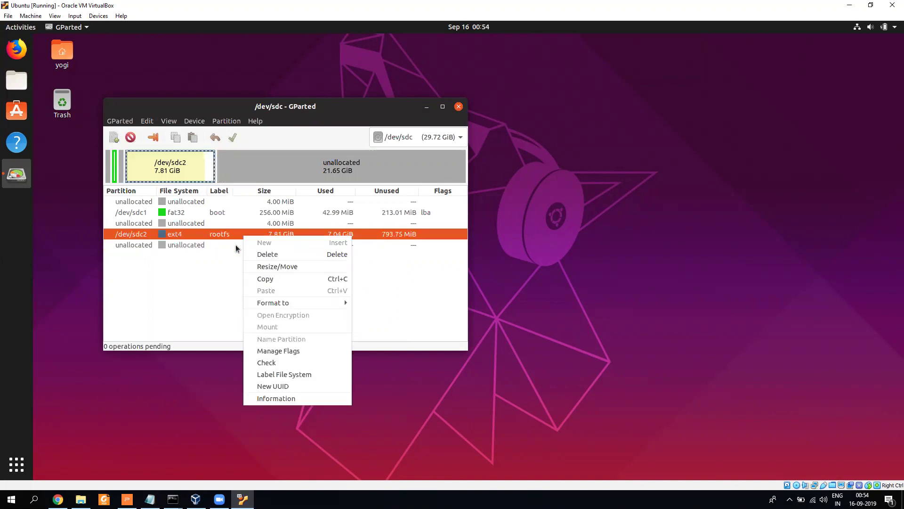
right_click(240, 234)
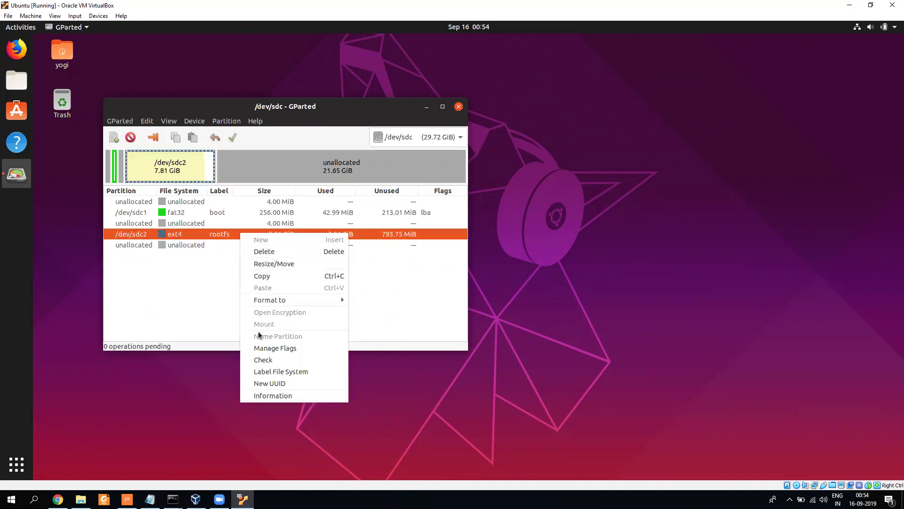
click(274, 263)
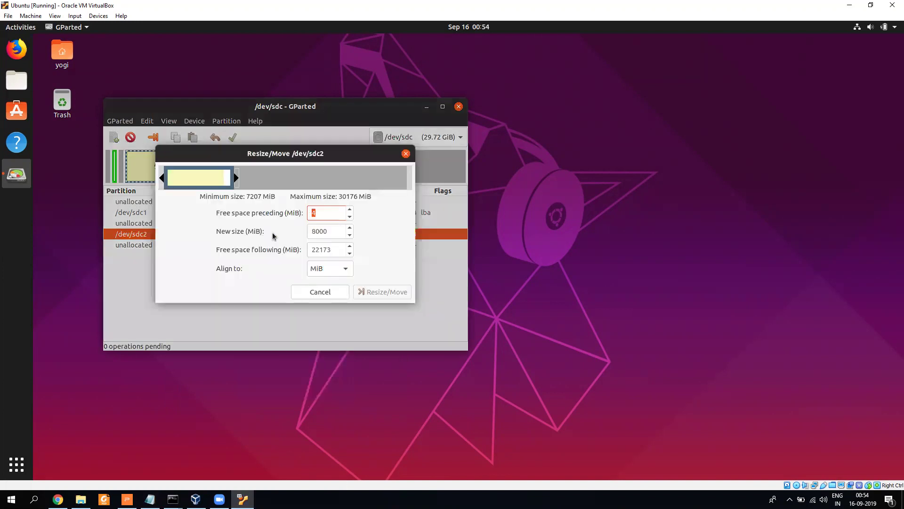
click(331, 231)
drag(331, 232, 313, 230)
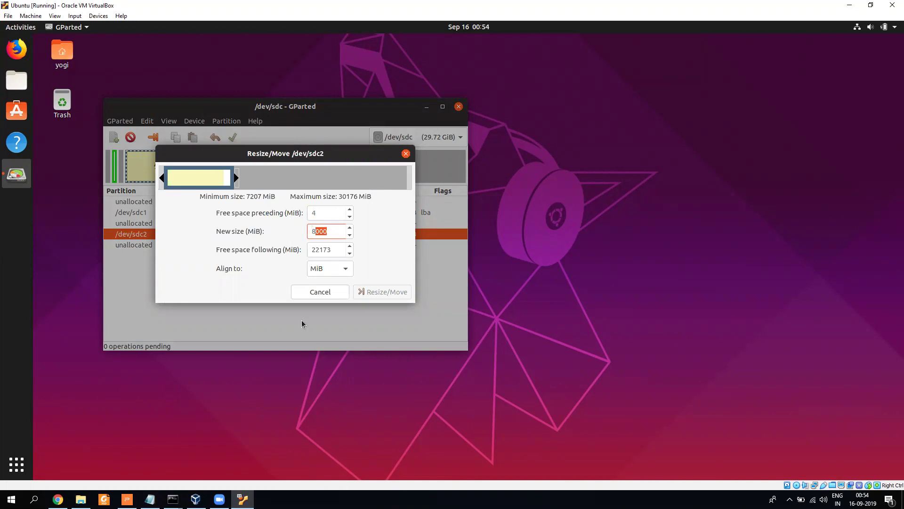
click(322, 292)
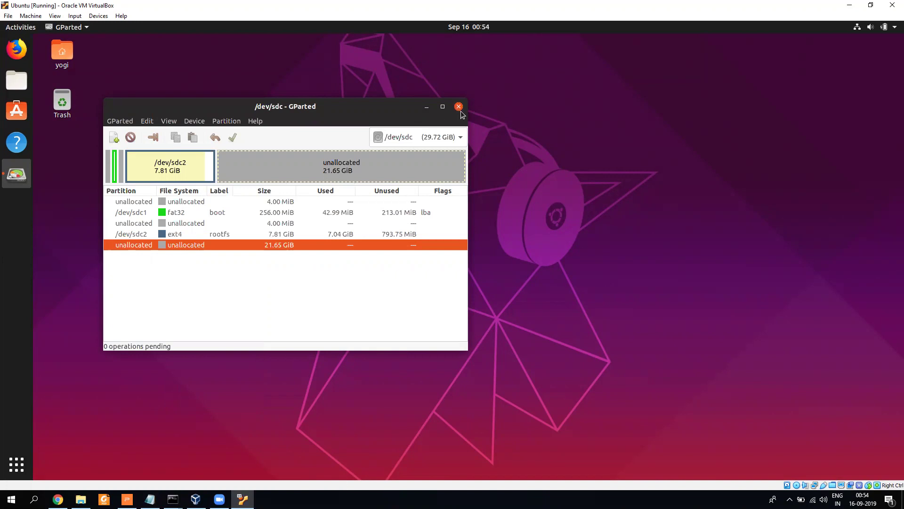
Step: Close GParted and launch Win32 Disk Imager from Windows search
click(8, 15)
mouse_move(30, 15)
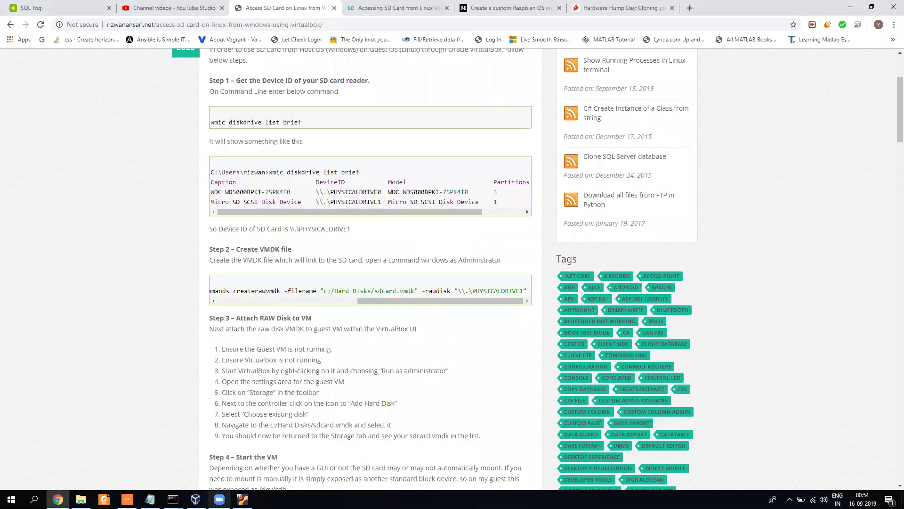
mouse_move(81, 500)
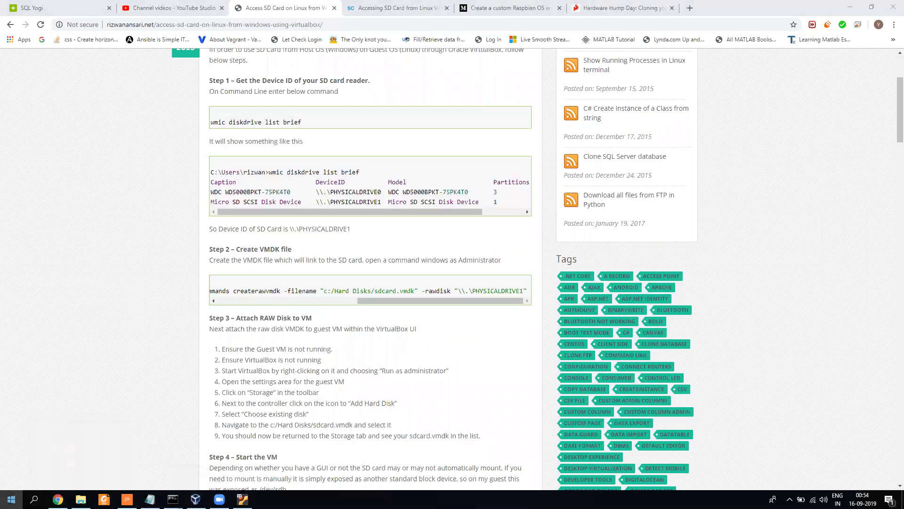
click(11, 500)
text(win)
key(Return)
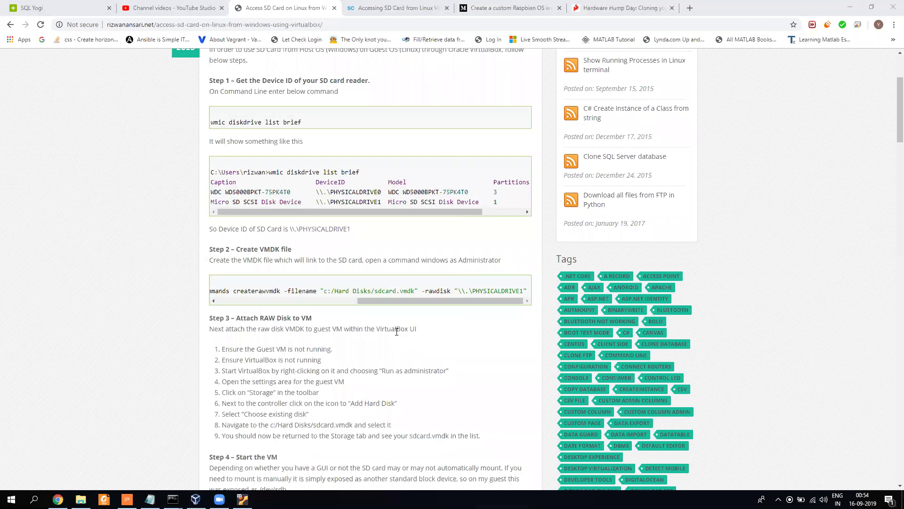
Step: Target the SD card to Downloads\xyz.img, allocated partitions only, then open Samsung_T5 (D:)
click(557, 195)
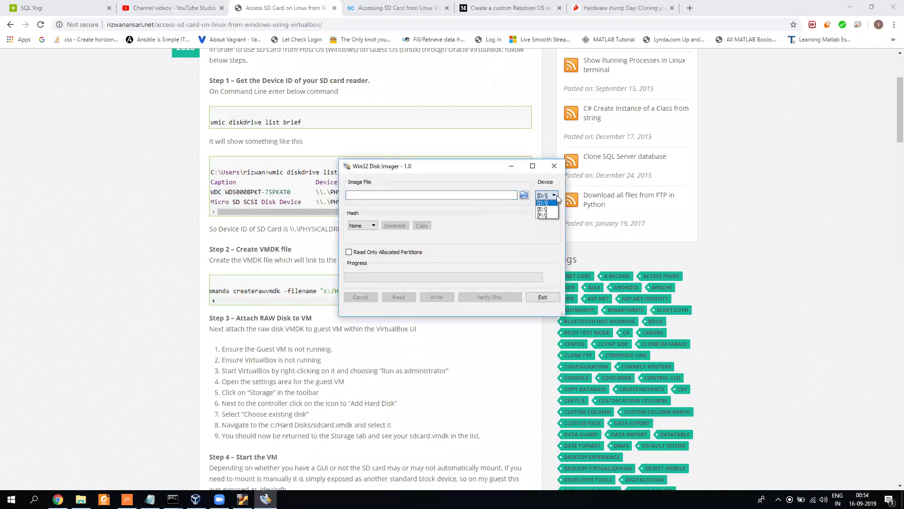
click(544, 215)
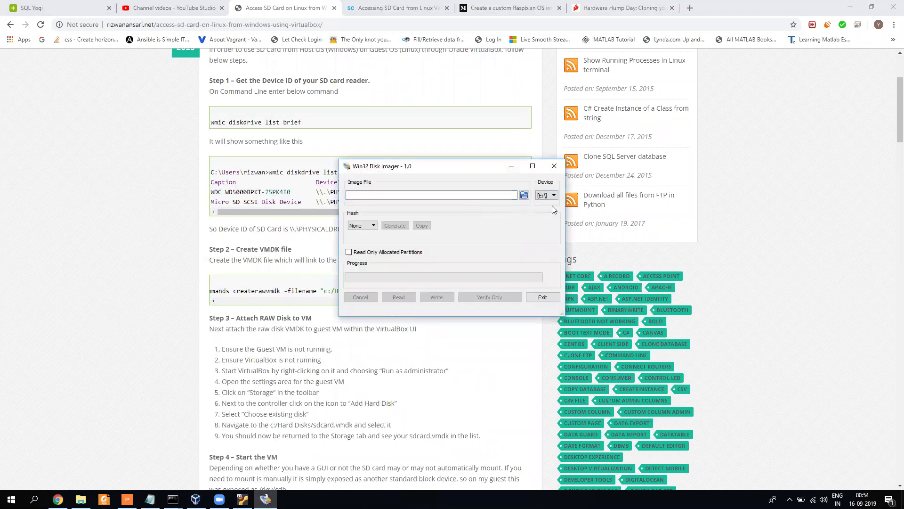
click(524, 195)
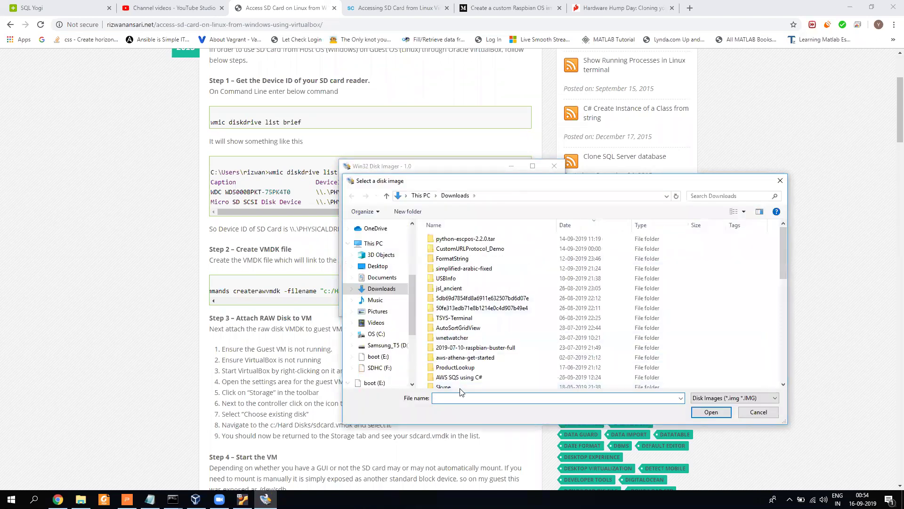
text(xyz.im)
double_click(462, 388)
click(349, 253)
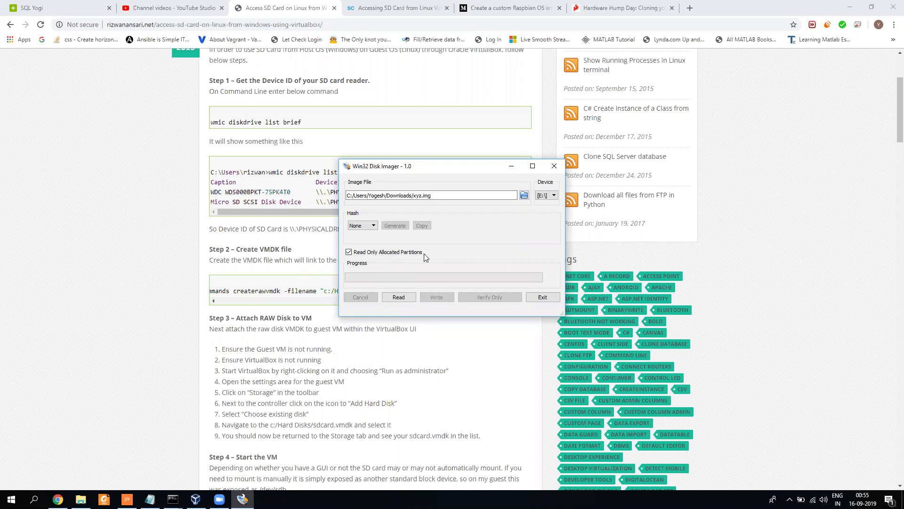
click(81, 499)
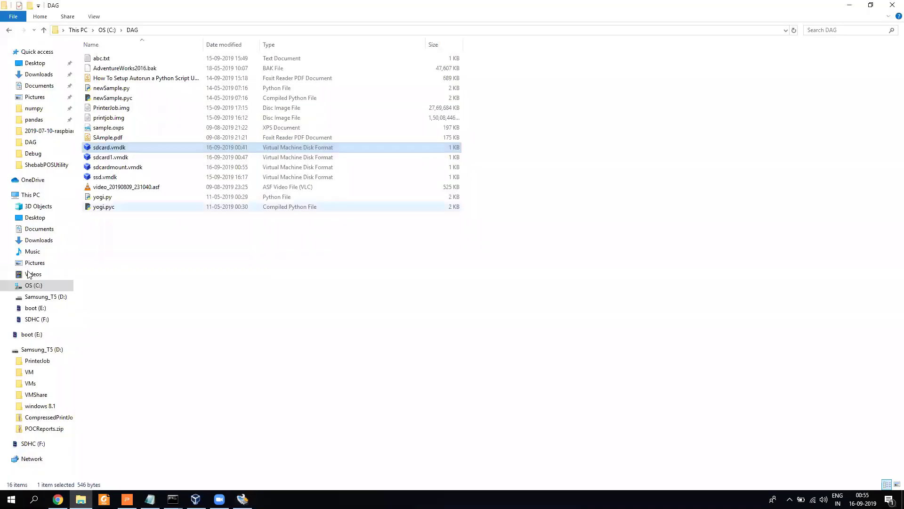
click(56, 349)
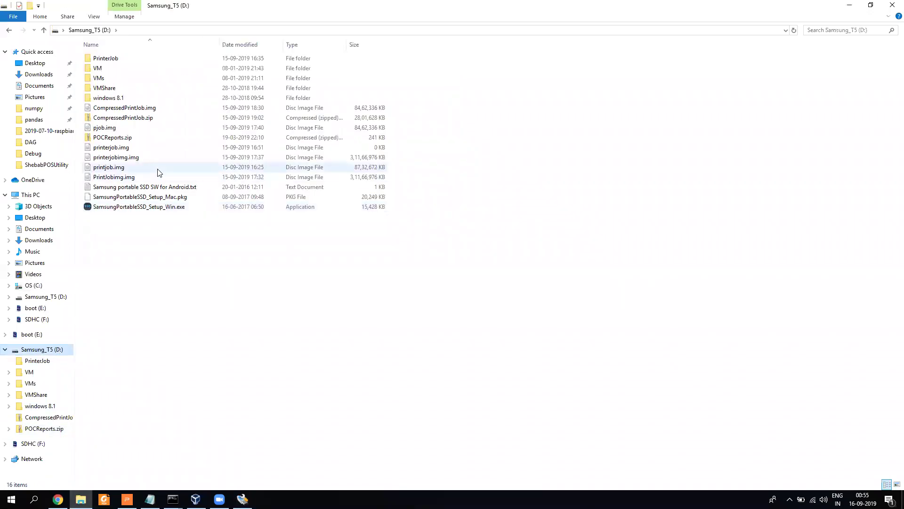
Step: Open PrintJobimg.img as an archive with 7-Zip
right_click(113, 181)
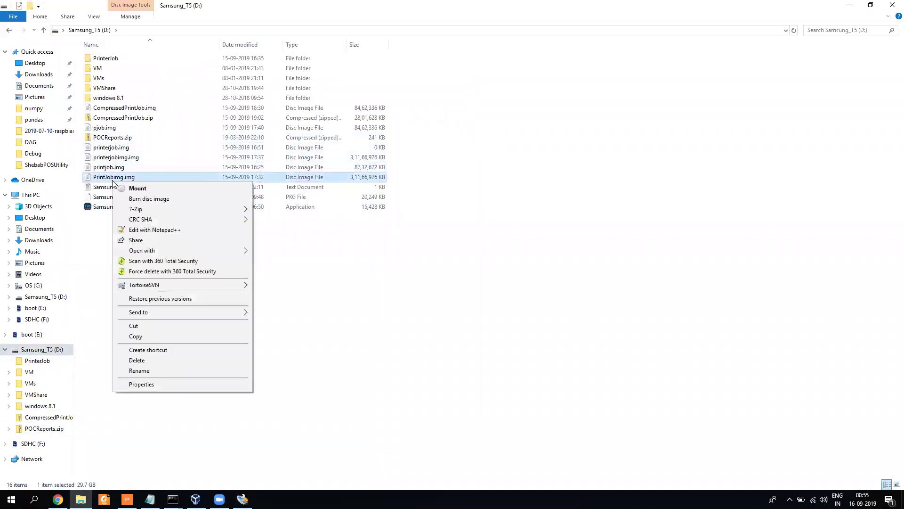
mouse_move(212, 209)
click(294, 210)
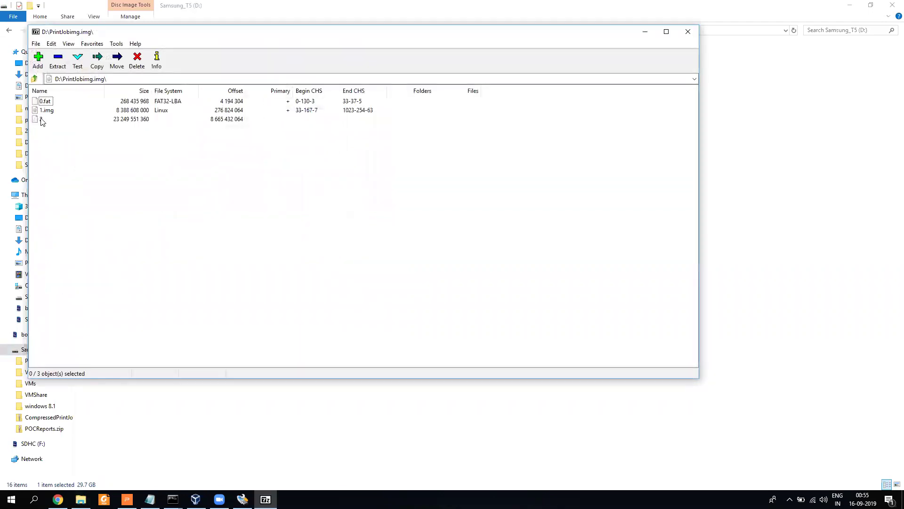
click(42, 119)
click(47, 111)
key(Up)
key(Down)
click(120, 116)
click(42, 121)
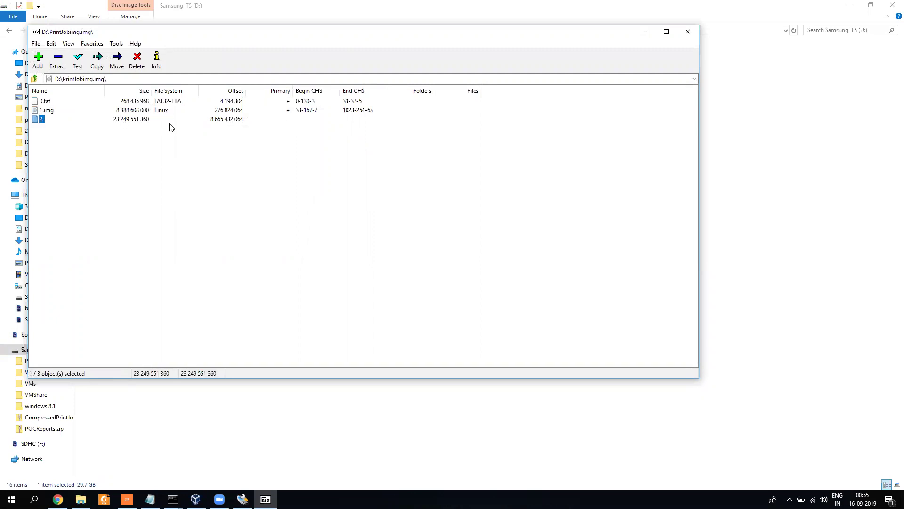
click(117, 119)
click(42, 122)
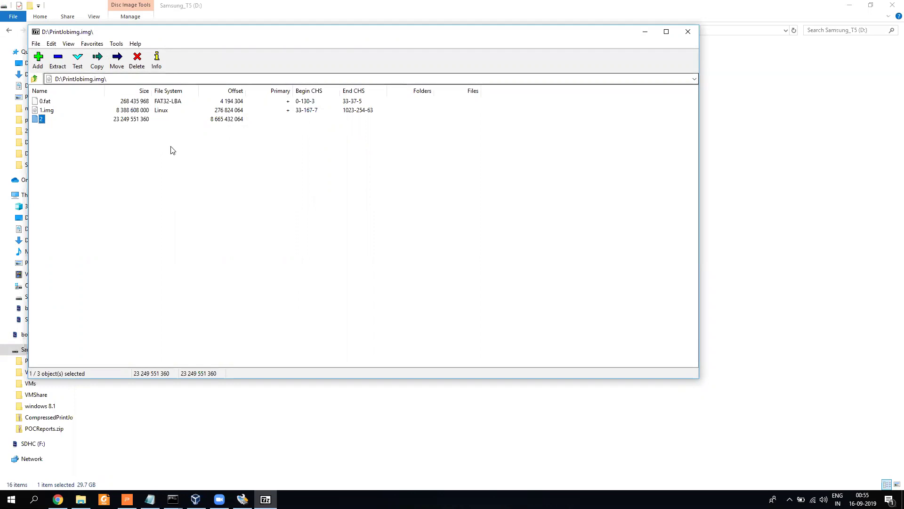
click(125, 124)
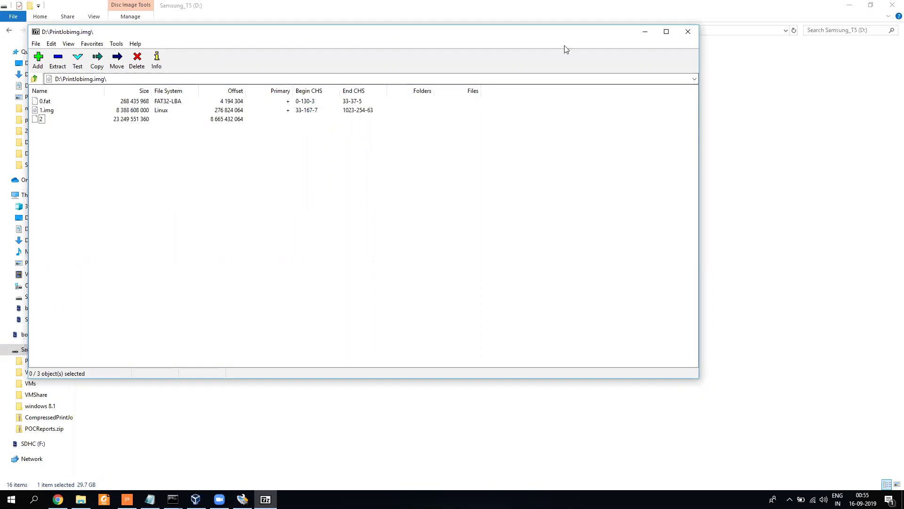
Step: Close the 7-Zip archive view and tick Read Only Allocated Partitions in Win32 Disk Imager
click(686, 33)
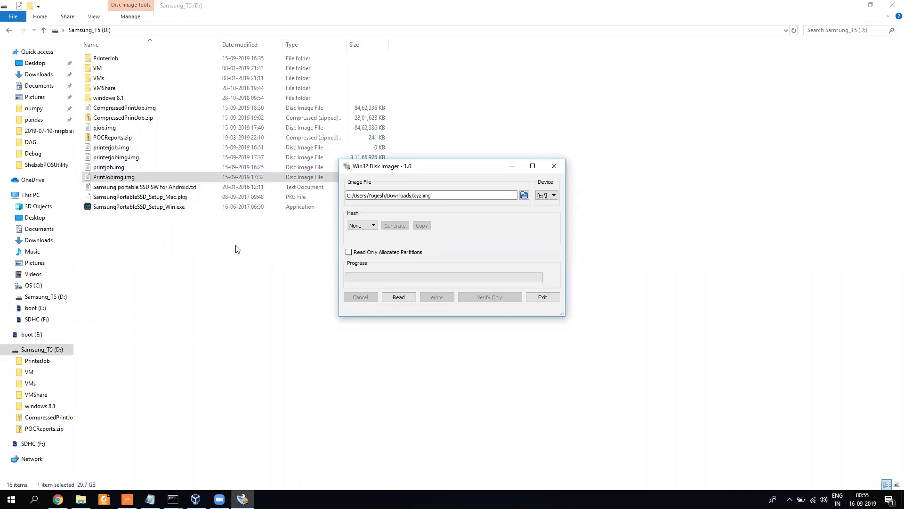
click(355, 253)
click(248, 281)
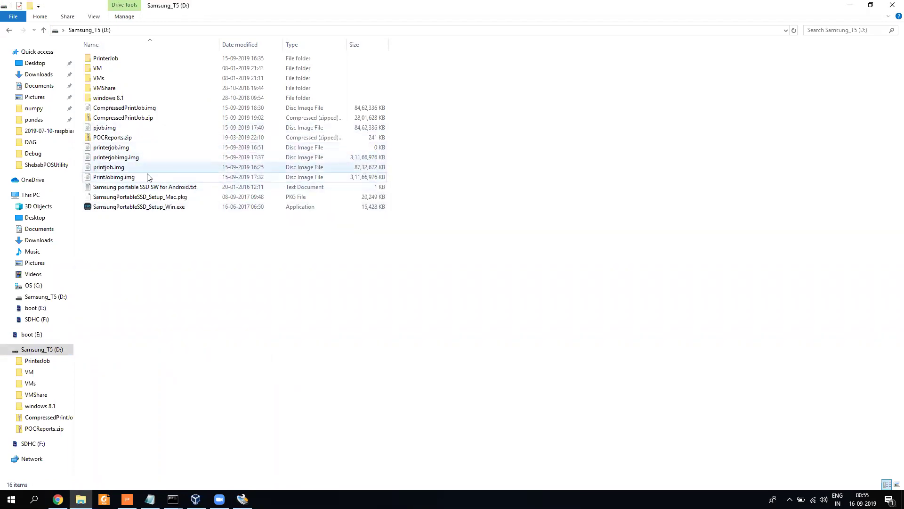
Step: Try opening printjob.img and pjob.img as 7-Zip archives, dismissing both 'Can not open file' errors
right_click(123, 167)
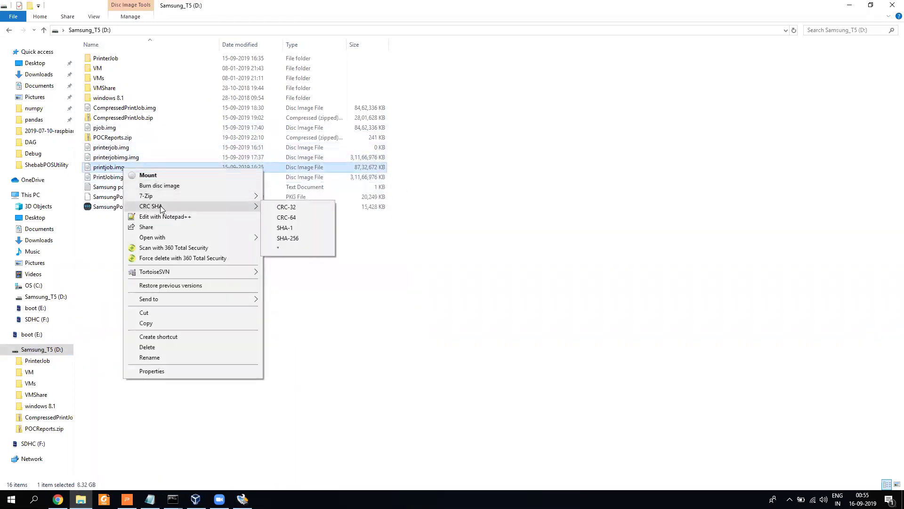
click(311, 200)
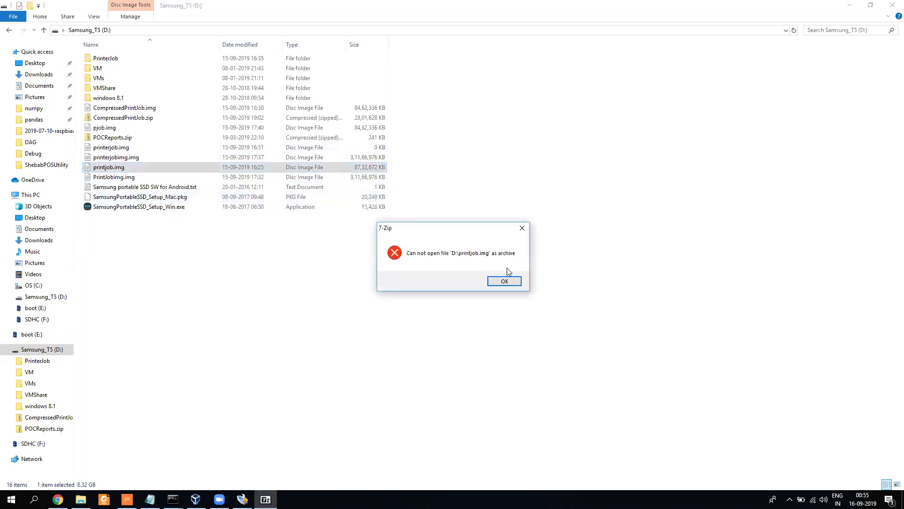
key(Return)
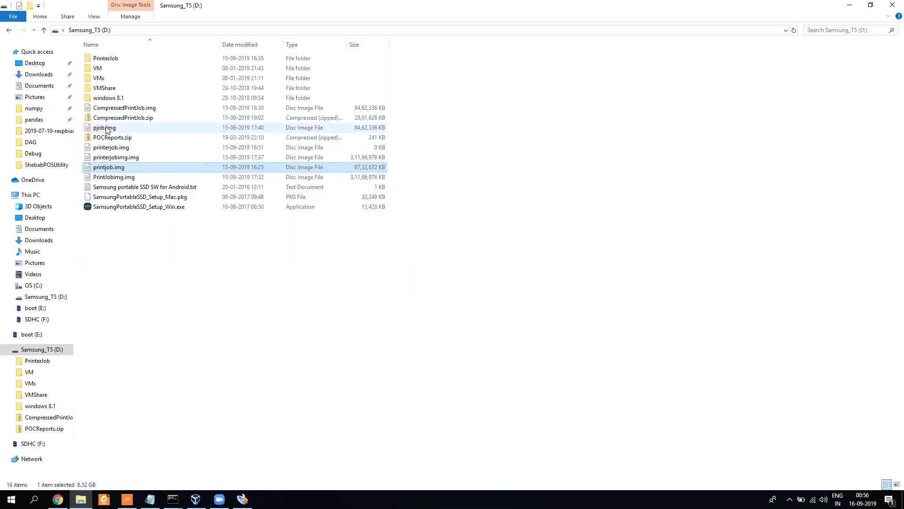
right_click(106, 129)
mouse_move(224, 167)
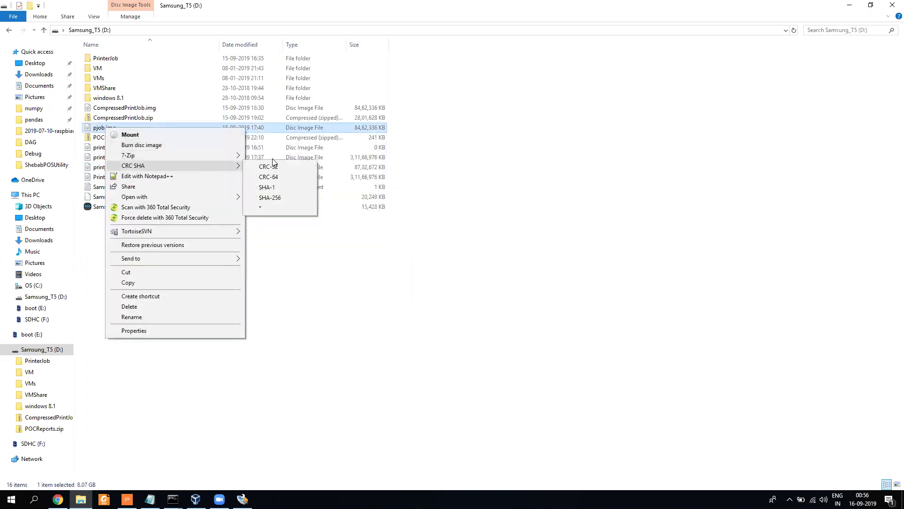
click(272, 155)
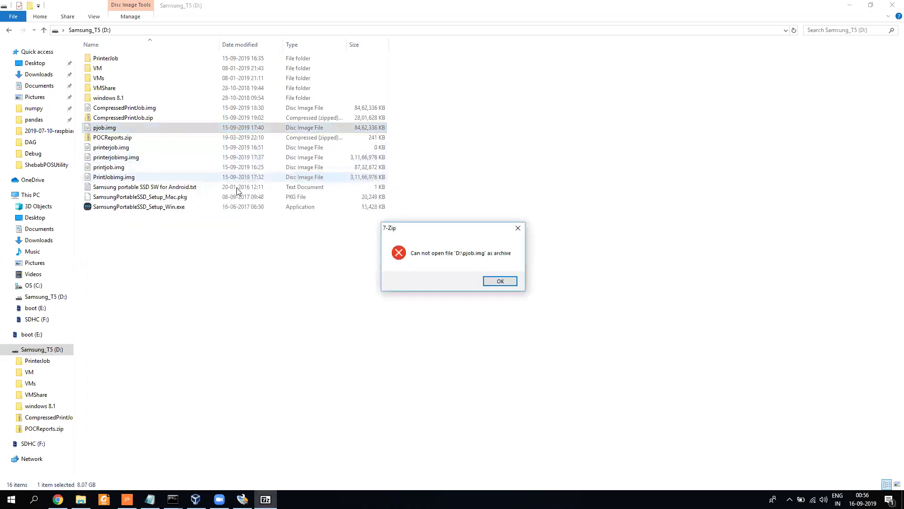
click(485, 285)
Step: Open both CompressedPrintJob.img and PrintJobimg.img as 7-Zip archives
click(127, 109)
right_click(128, 109)
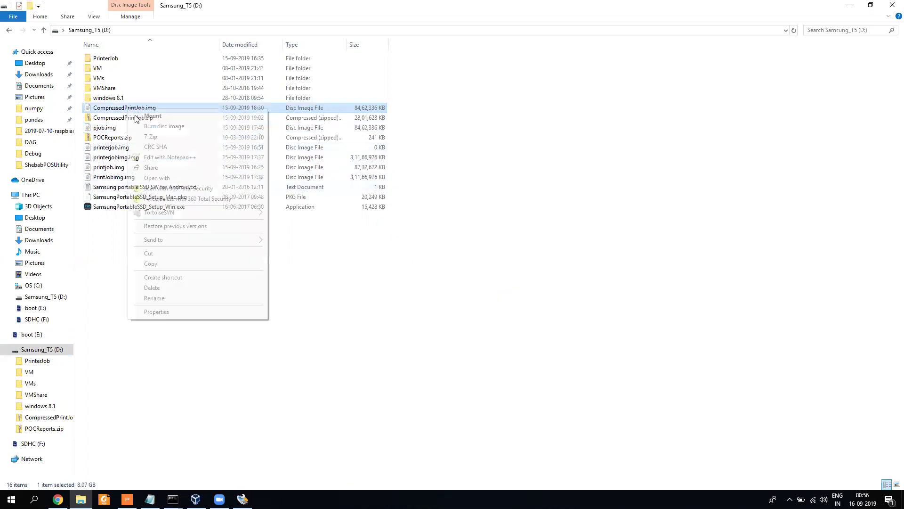
mouse_move(226, 137)
click(285, 139)
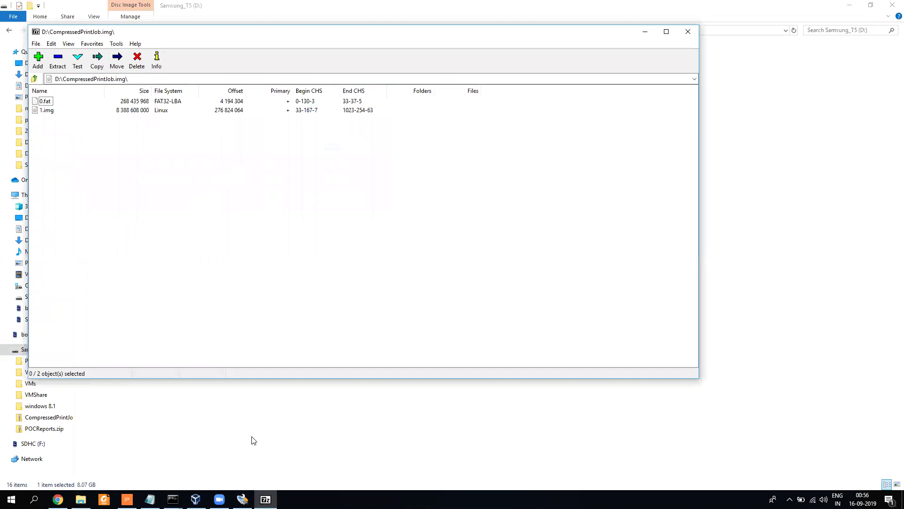
click(246, 411)
right_click(114, 177)
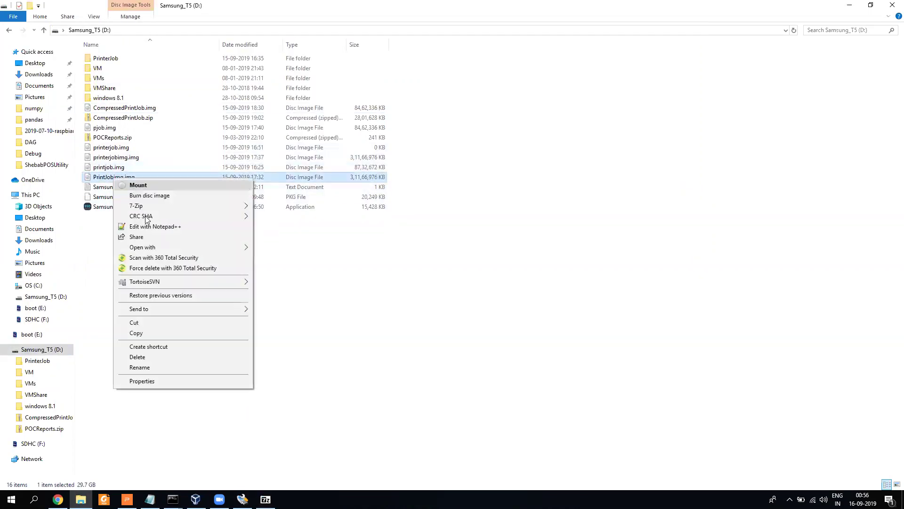
mouse_move(157, 208)
click(287, 206)
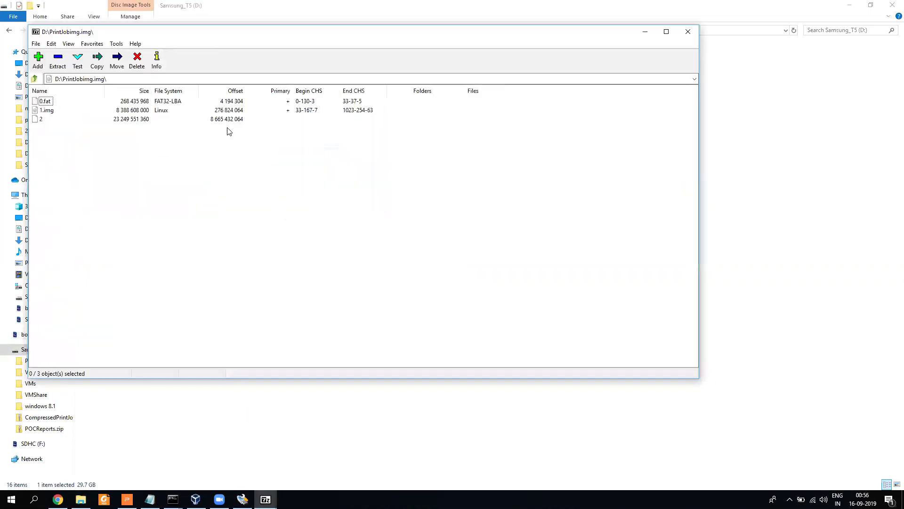
Step: Arrange both archive windows and Win32 Disk Imager side by side, keeping Read Only Allocated Partitions on
drag(210, 33, 409, 69)
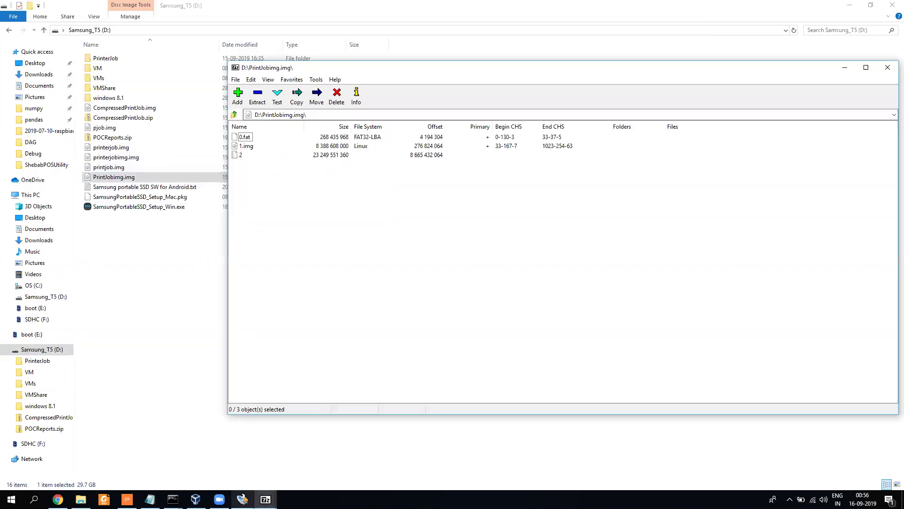
click(243, 499)
click(355, 253)
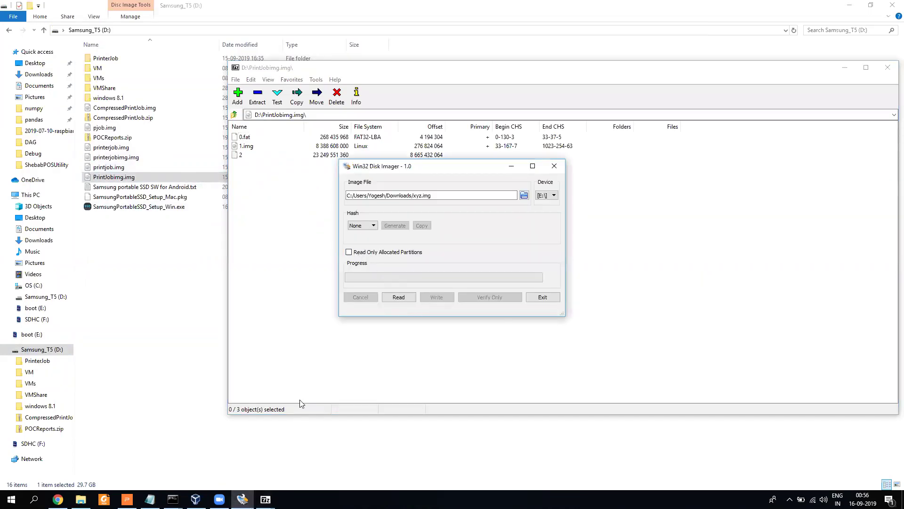
click(265, 499)
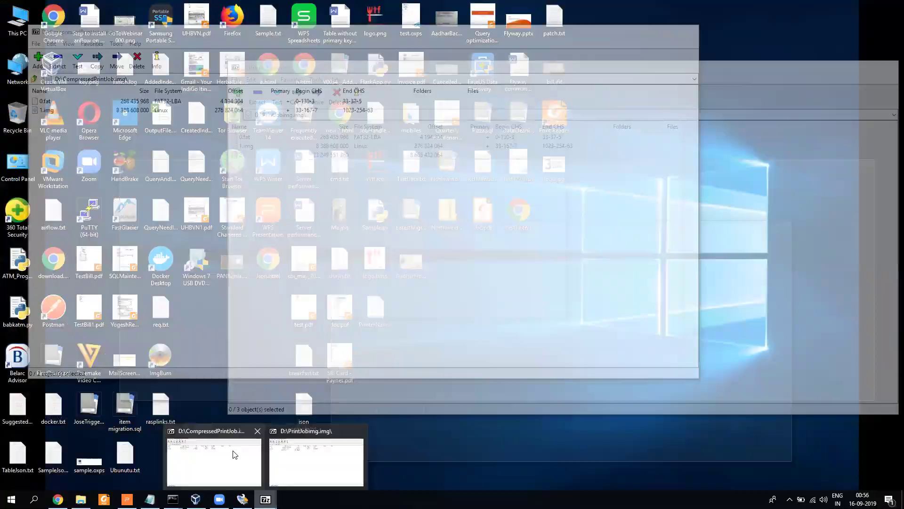
click(234, 454)
drag(308, 33, 380, 250)
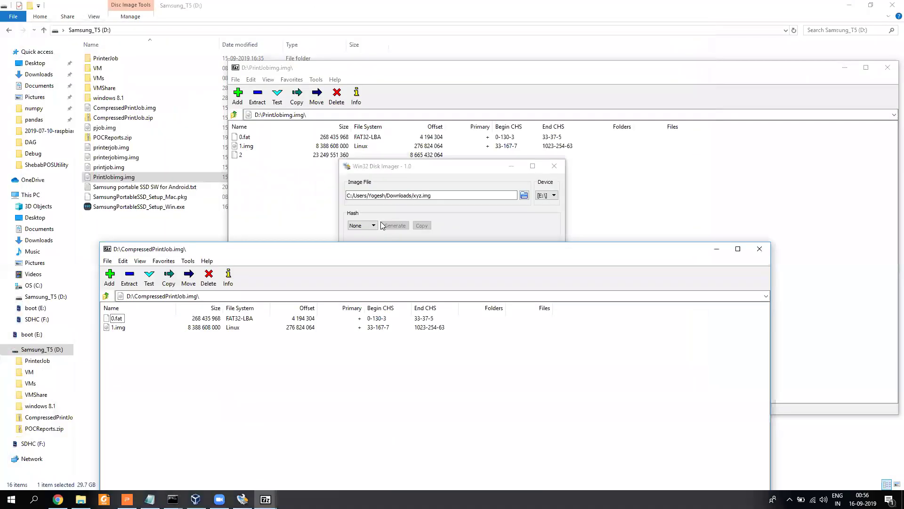
drag(392, 166, 396, 126)
click(352, 212)
click(255, 356)
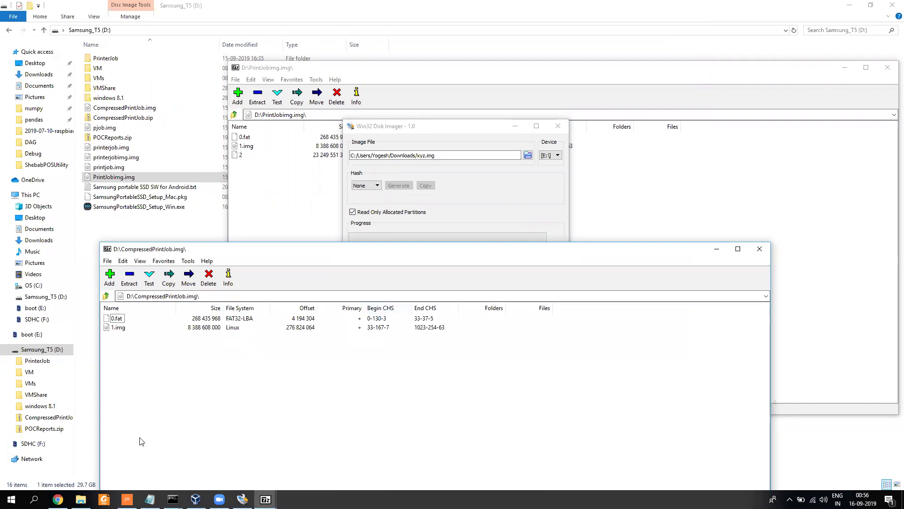
Step: Find and highlight the truncate command in the SparkFun article, then restore Win32 Disk Imager
click(57, 499)
click(460, 5)
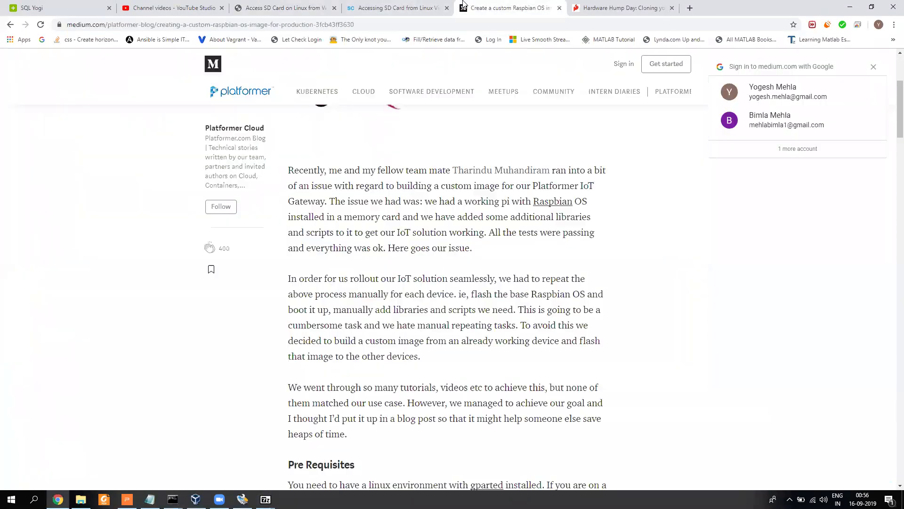
scroll(365, 334, down, 10)
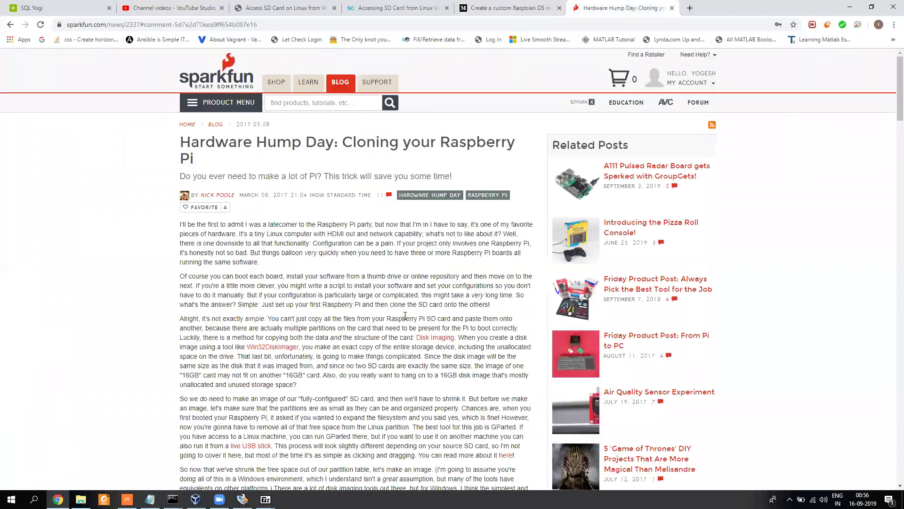
scroll(405, 316, down, 20)
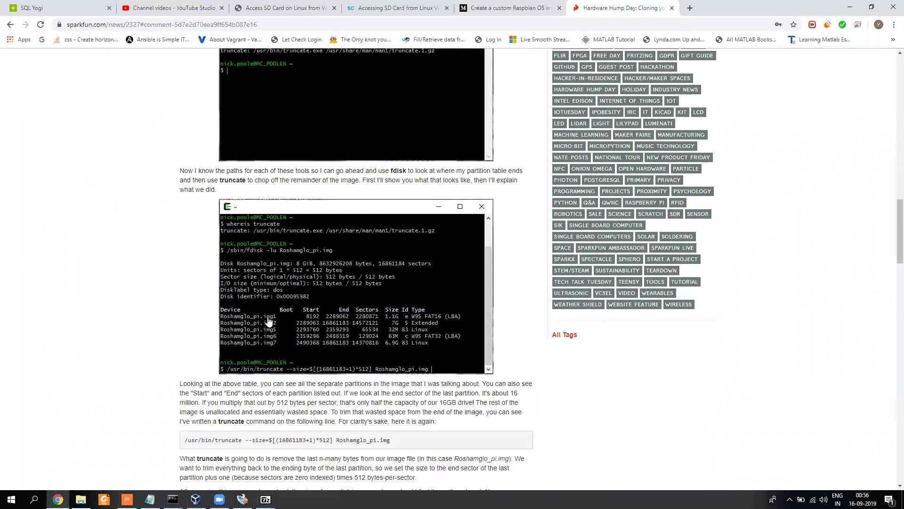
scroll(293, 302, down, 9)
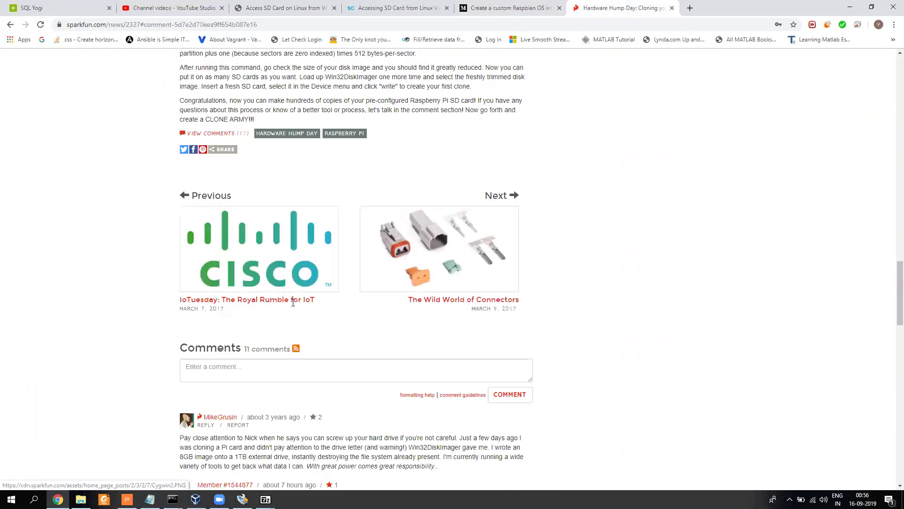
scroll(293, 301, up, 5)
drag(211, 259, 400, 260)
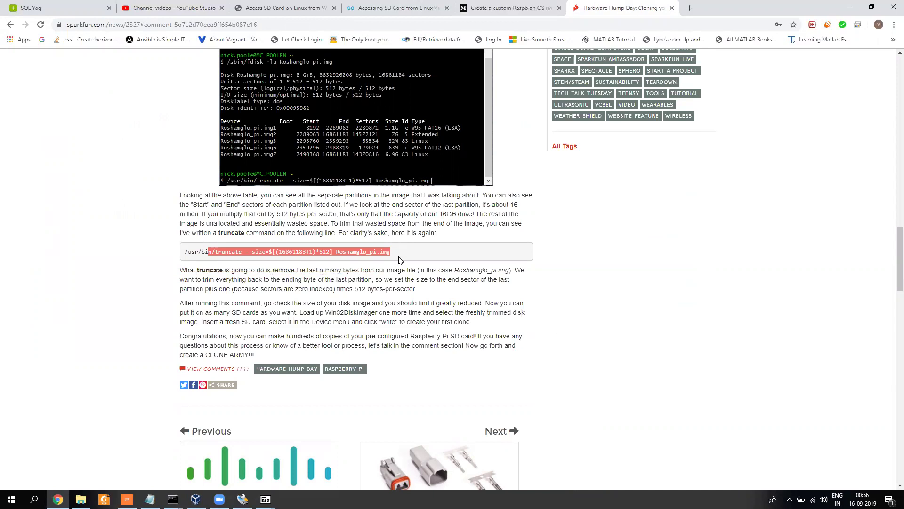
click(396, 252)
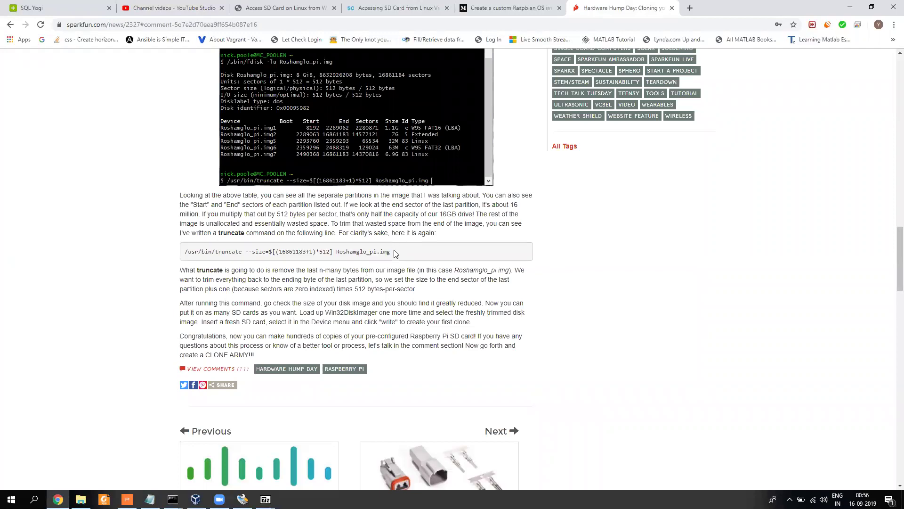
click(242, 499)
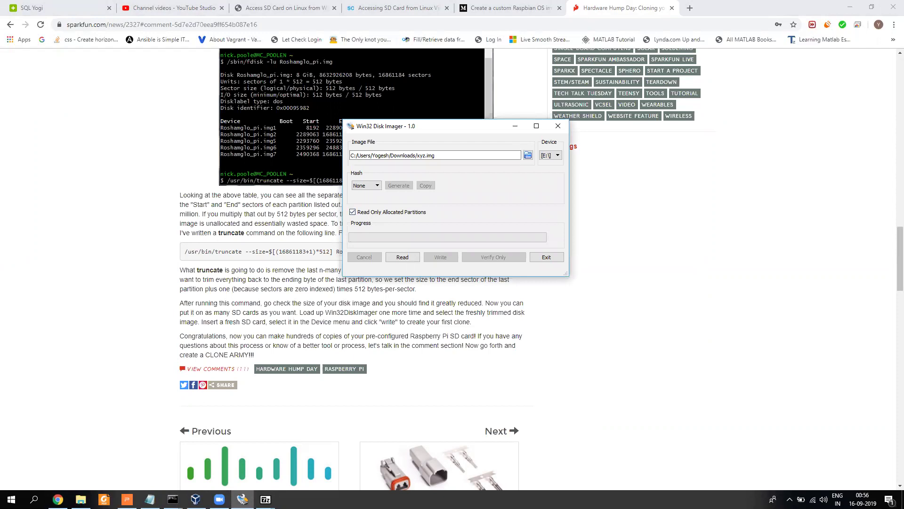
Step: Show the Raspberry Pi image clone title slide, then return to Chrome's Hardware Hump Day article
click(127, 499)
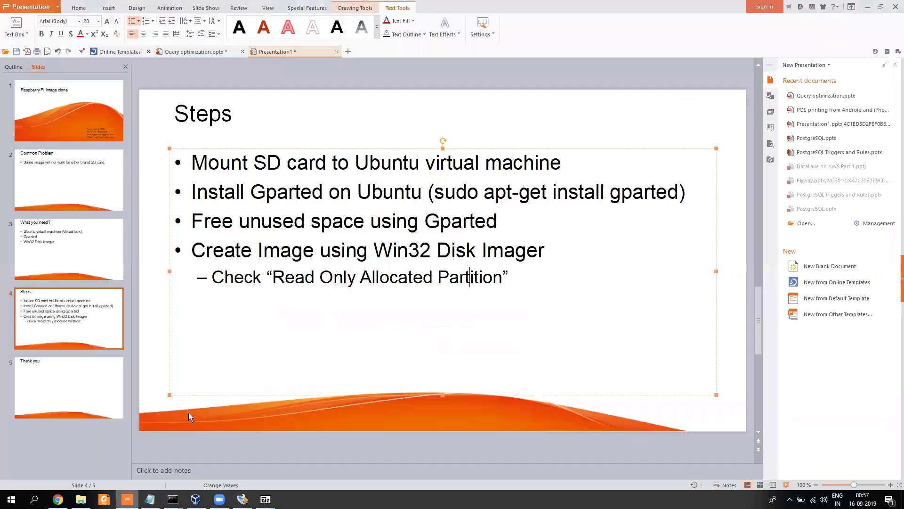
click(83, 119)
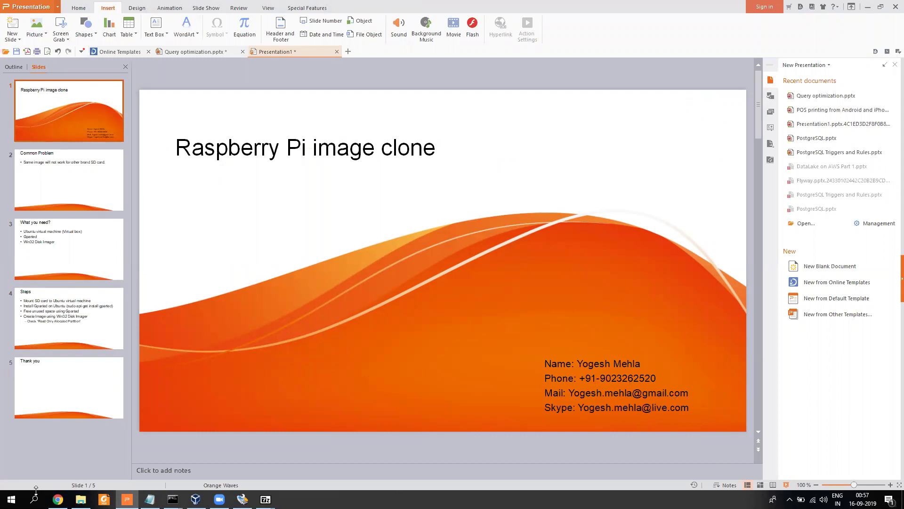
click(58, 500)
click(391, 7)
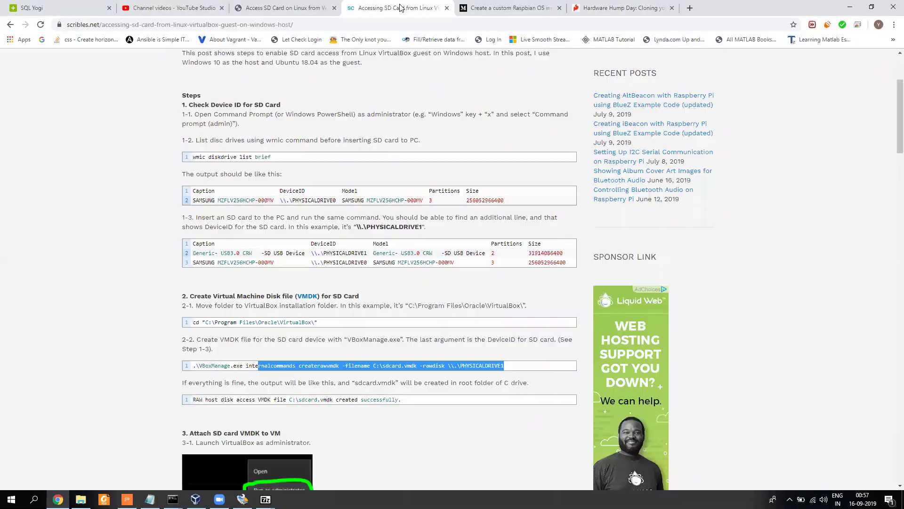
click(520, 7)
click(572, 7)
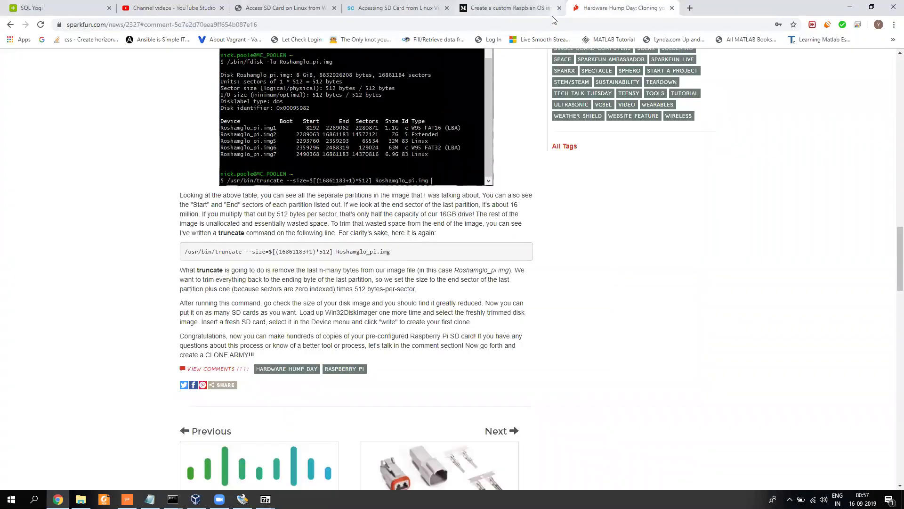